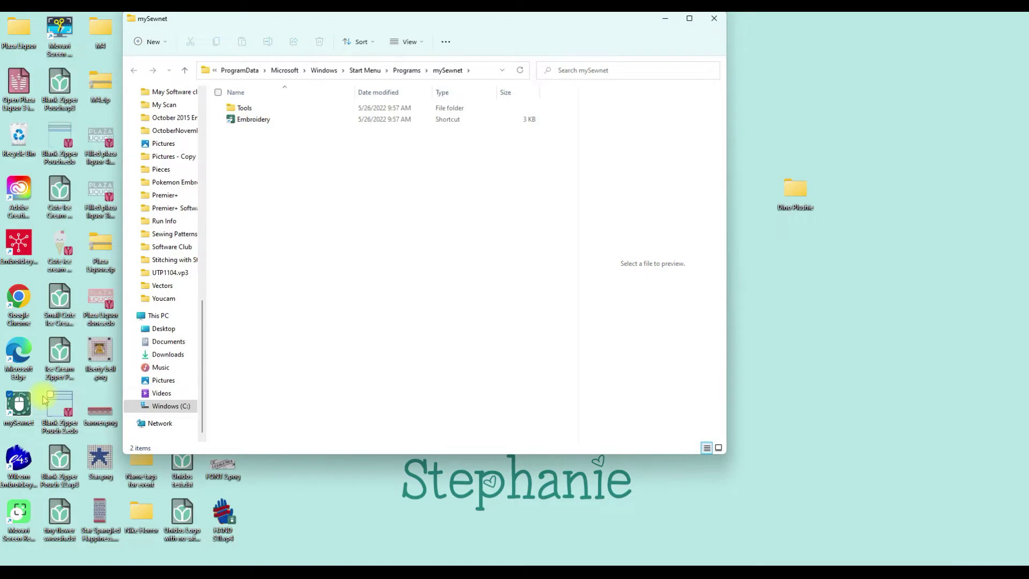
- Launch mySewnet Draw & Paint from the Tools folder and maximize its window
{"action": "double_click", "coordinate": [257, 109]}
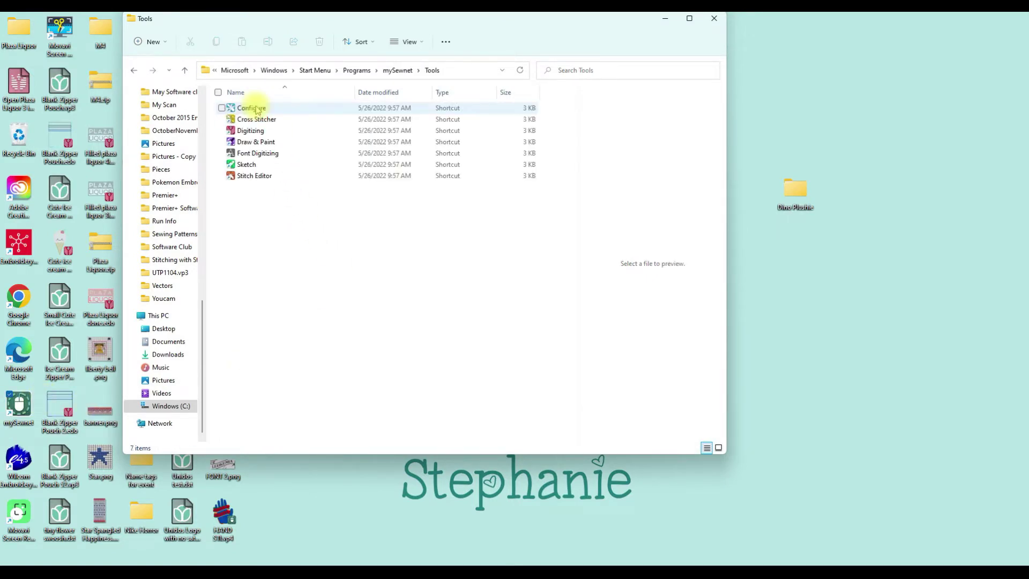
{"action": "double_click", "coordinate": [268, 142]}
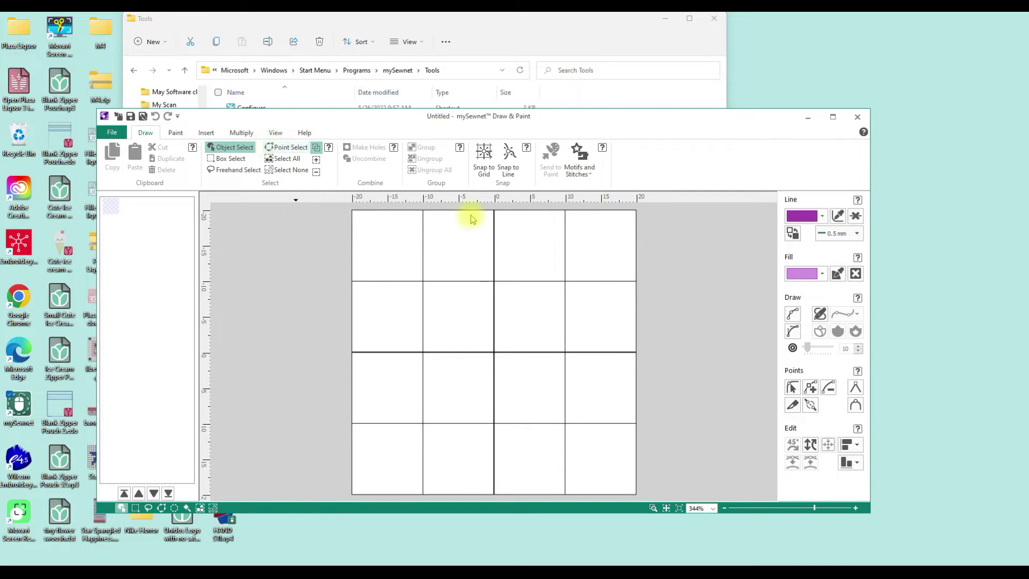
{"action": "left_click", "coordinate": [833, 117]}
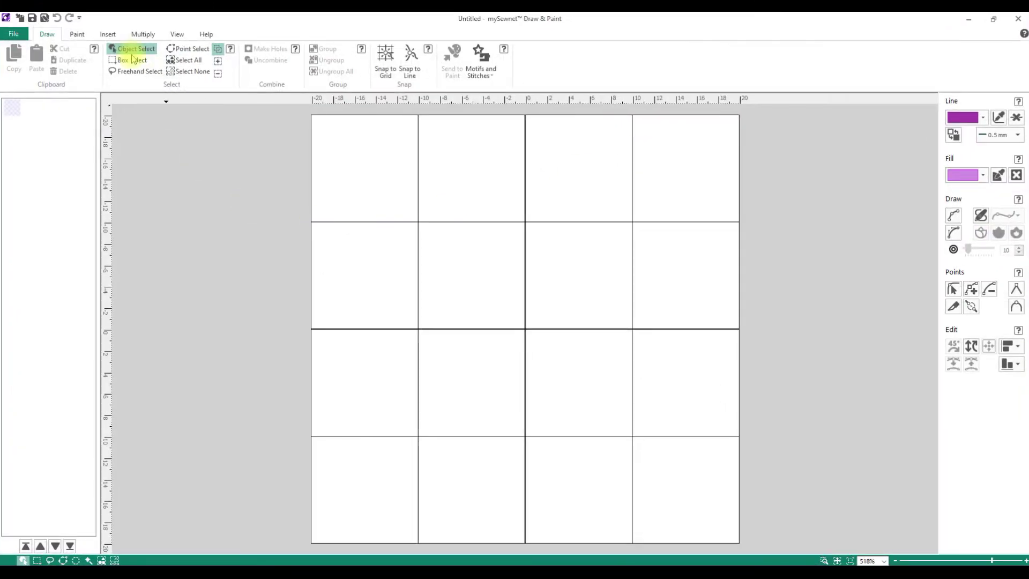
- Check the 40 mm canvas and 10 mm grid view settings, then switch to the Paint workspace
{"action": "left_click", "coordinate": [177, 35]}
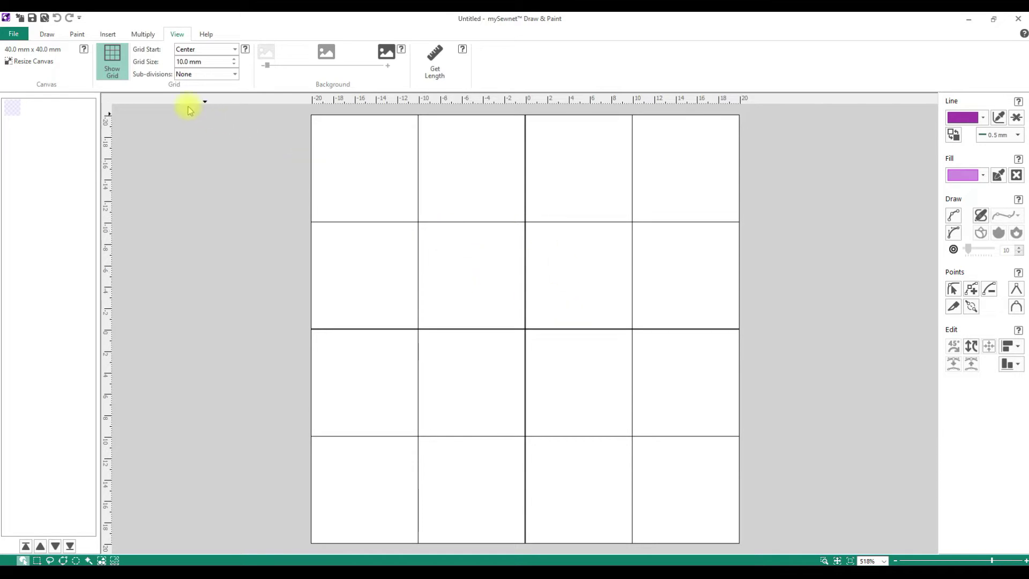
{"action": "left_click", "coordinate": [68, 35]}
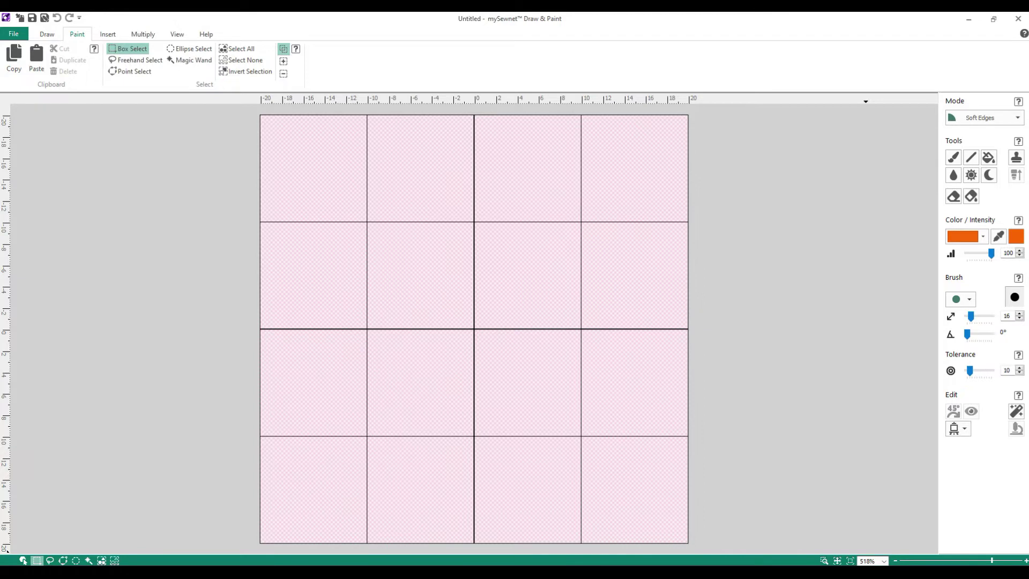
- Paste the apple picture, enlarge it over the centre four grid squares, and grey it out
{"action": "key", "text": "ctrl+v"}
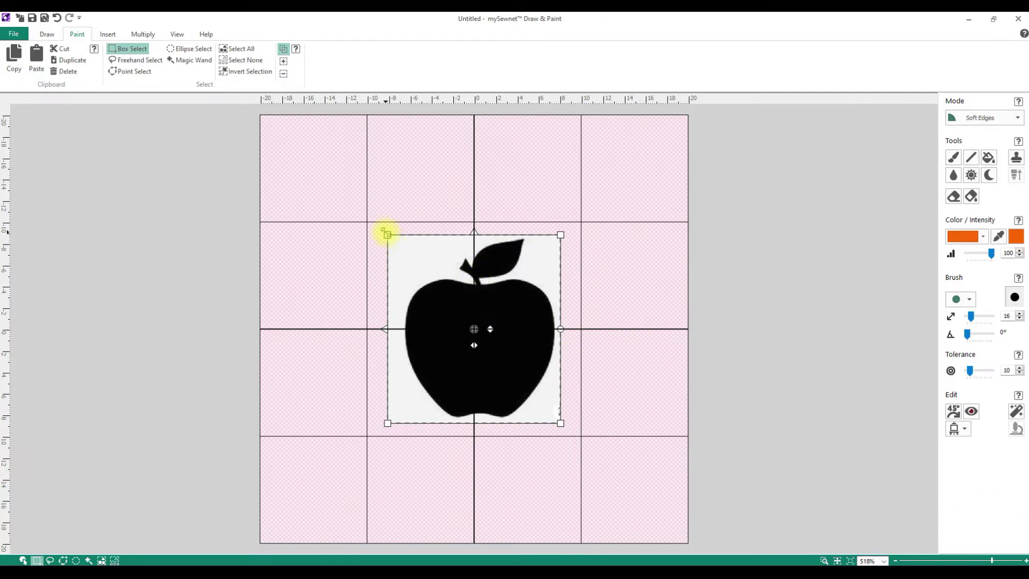
{"action": "left_click_drag", "start_coordinate": [387, 235], "coordinate": [382, 229]}
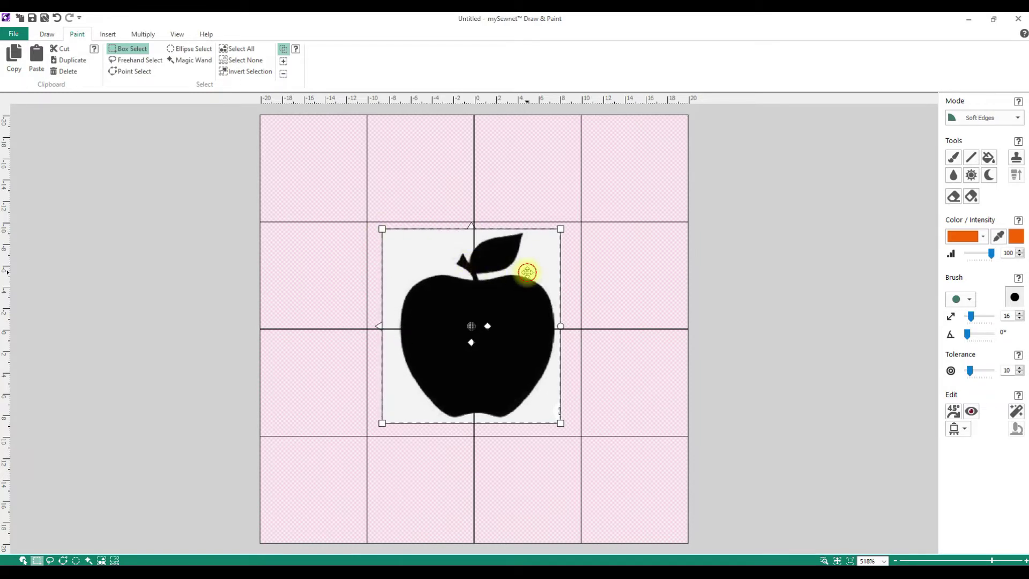
{"action": "left_click_drag", "start_coordinate": [527, 272], "coordinate": [529, 275]}
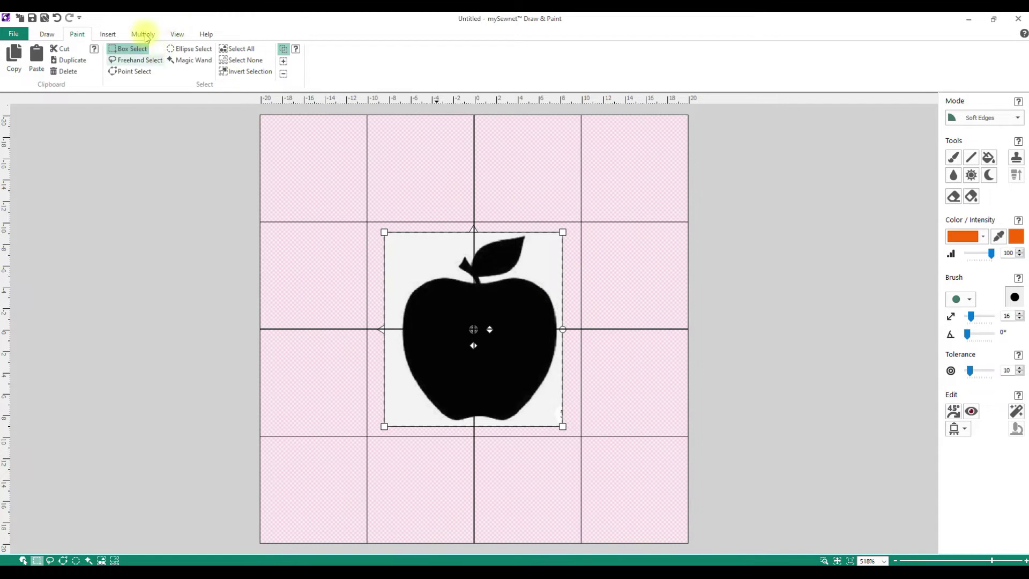
{"action": "left_click", "coordinate": [177, 34]}
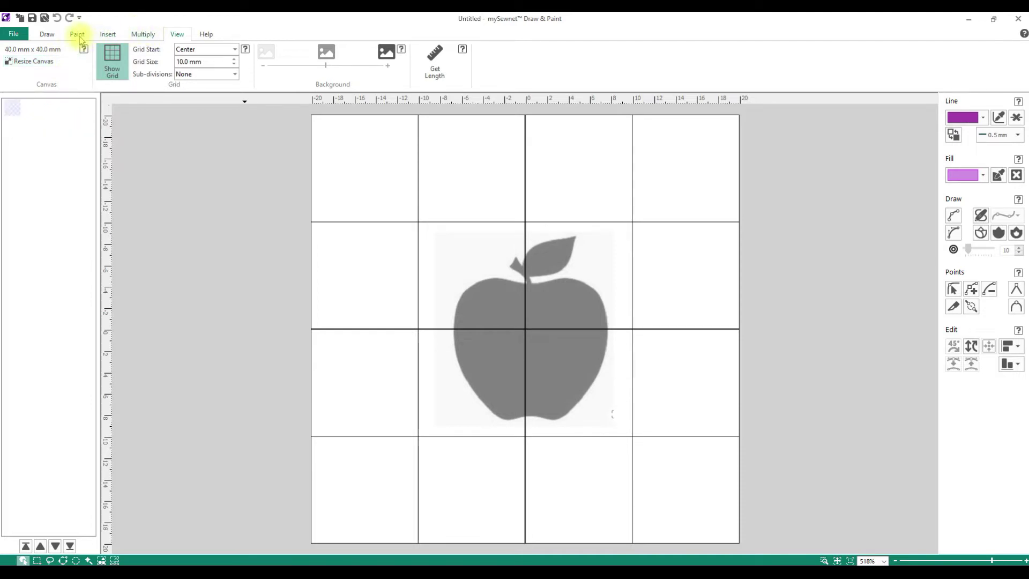
{"action": "left_click", "coordinate": [46, 33]}
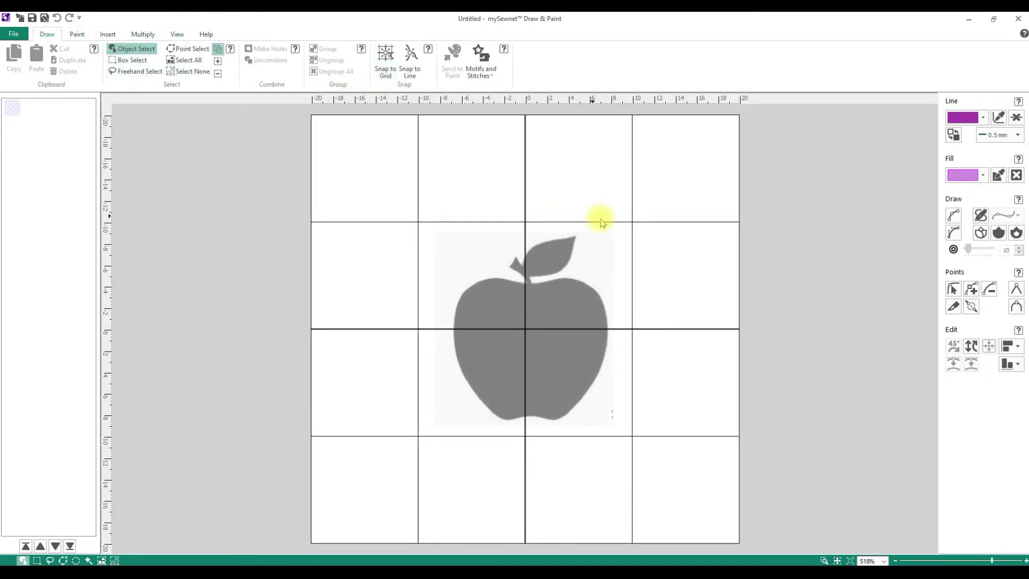
- Compare the Paint and Draw workspaces, ending in Draw with the grey apple as backdrop
{"action": "left_click", "coordinate": [77, 34]}
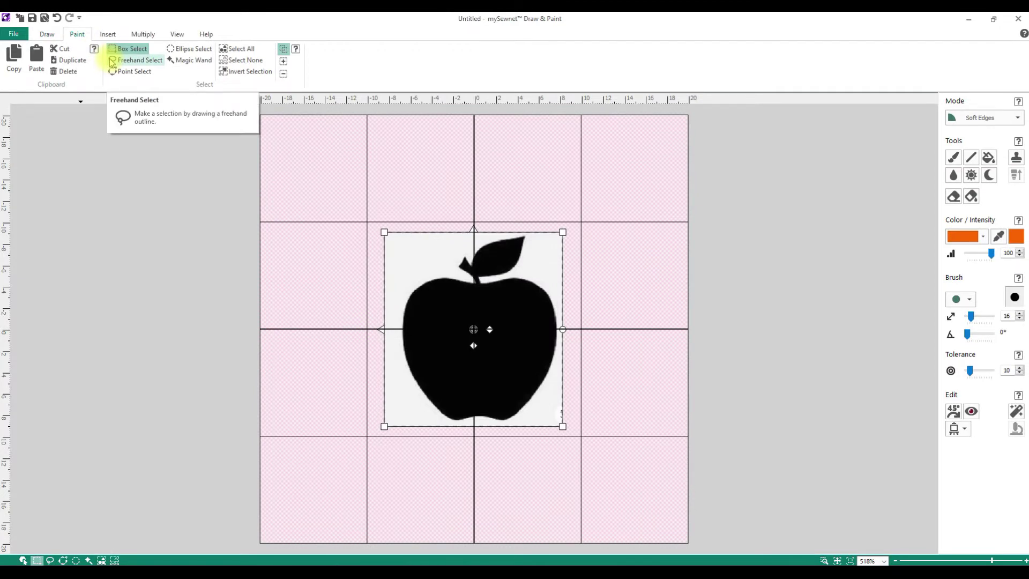
{"action": "left_click", "coordinate": [46, 35]}
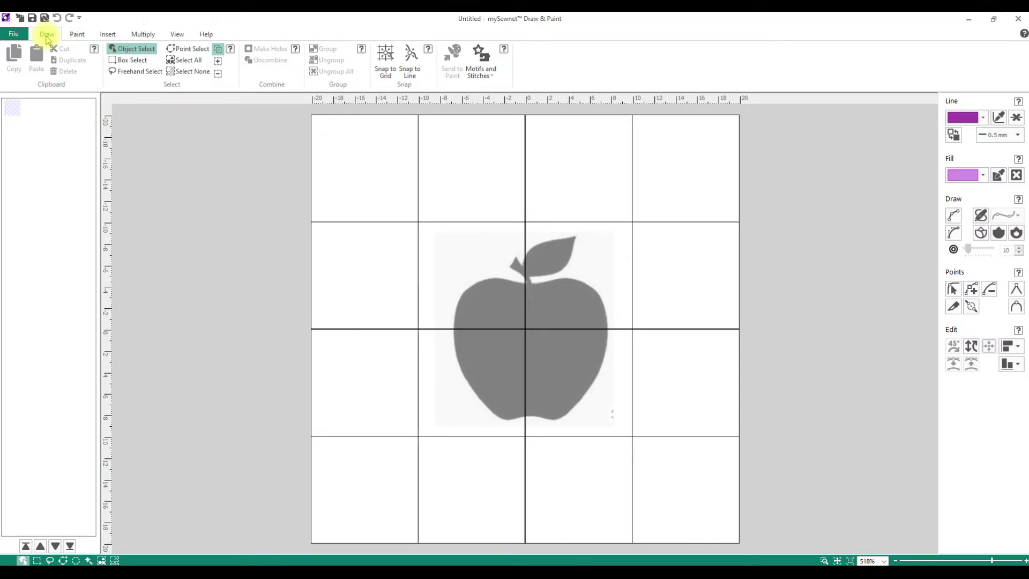
{"action": "left_click", "coordinate": [78, 35]}
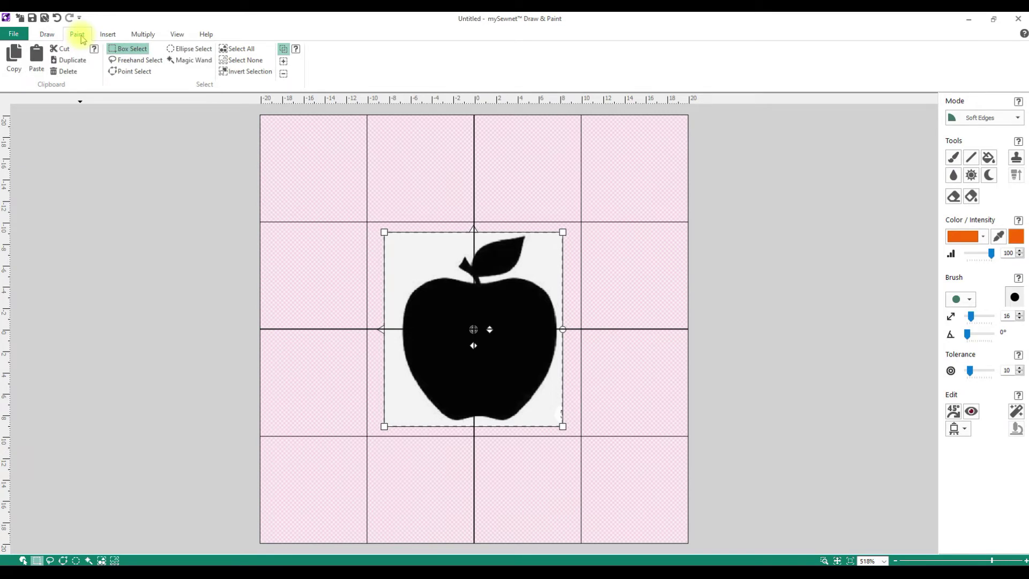
{"action": "left_click", "coordinate": [47, 34]}
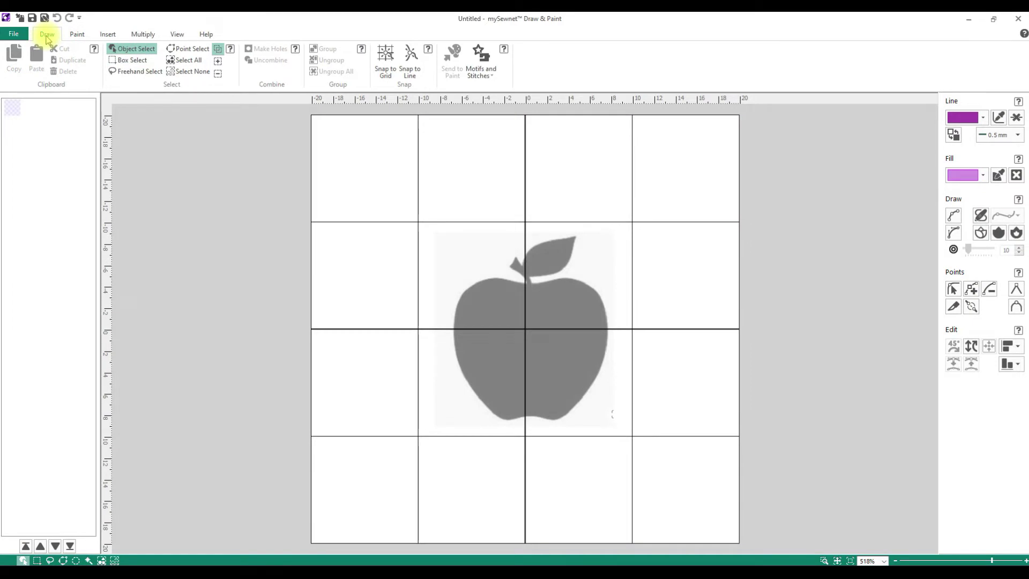
{"action": "left_click", "coordinate": [77, 34]}
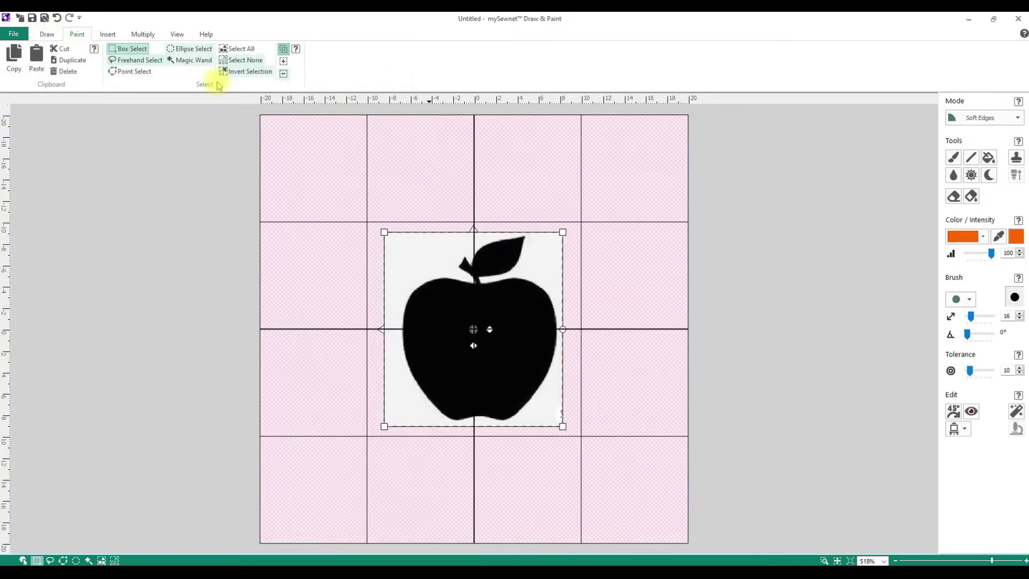
{"action": "left_click", "coordinate": [49, 34]}
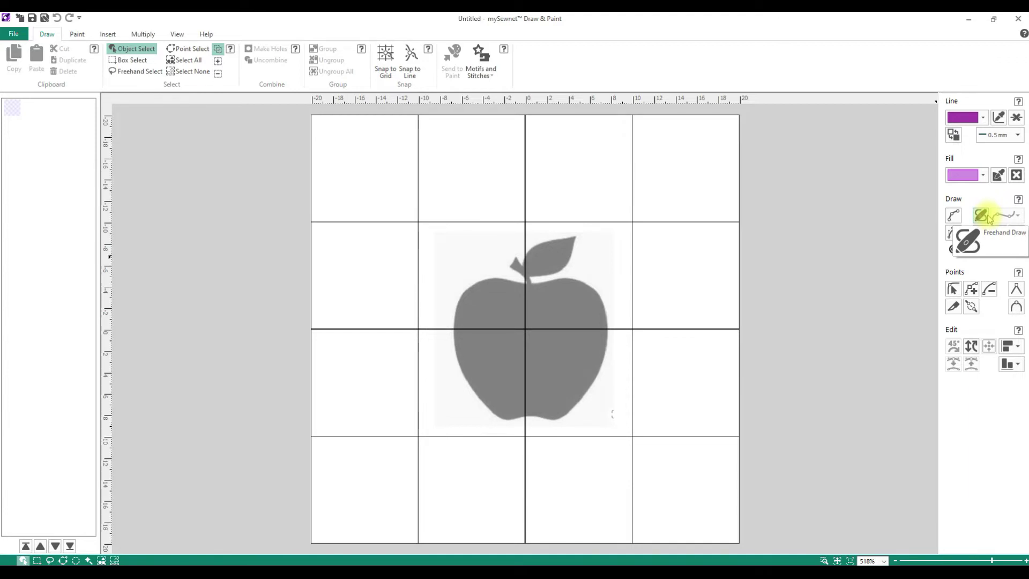
- Select the point-by-point curve line tool in the Draw panel
{"action": "left_click", "coordinate": [955, 214]}
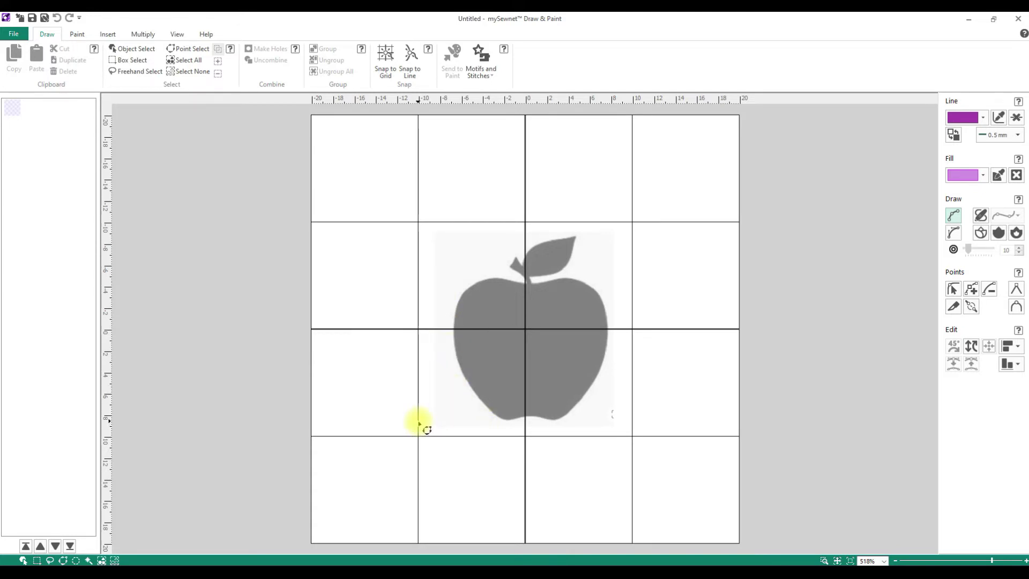
- Trace the left baseline, then place points up the apple's left side and along its top to the stem
{"action": "left_click", "coordinate": [418, 421]}
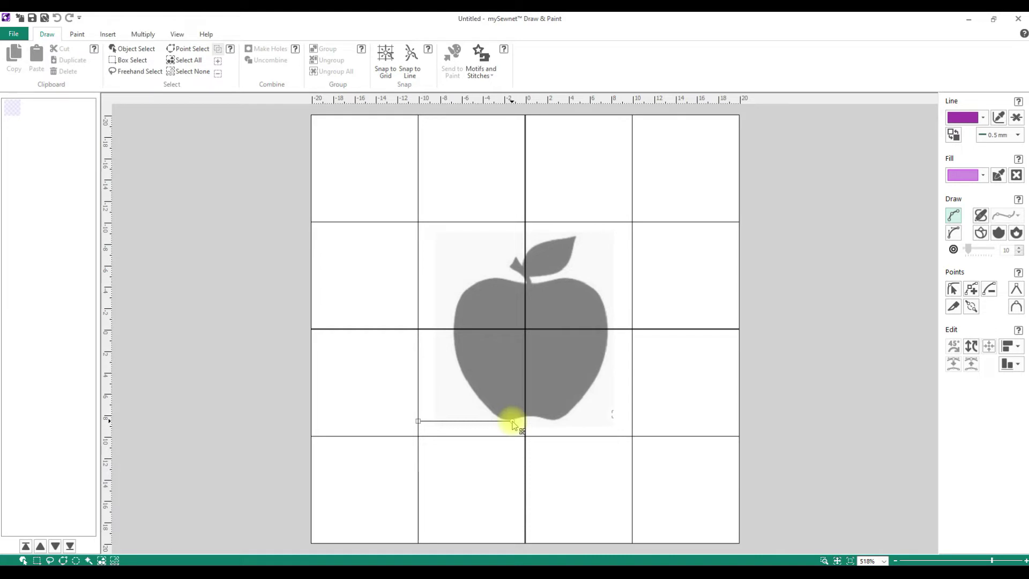
{"action": "left_click", "coordinate": [507, 422]}
{"action": "left_click", "coordinate": [478, 395]}
{"action": "left_click", "coordinate": [462, 370]}
{"action": "left_click", "coordinate": [455, 339]}
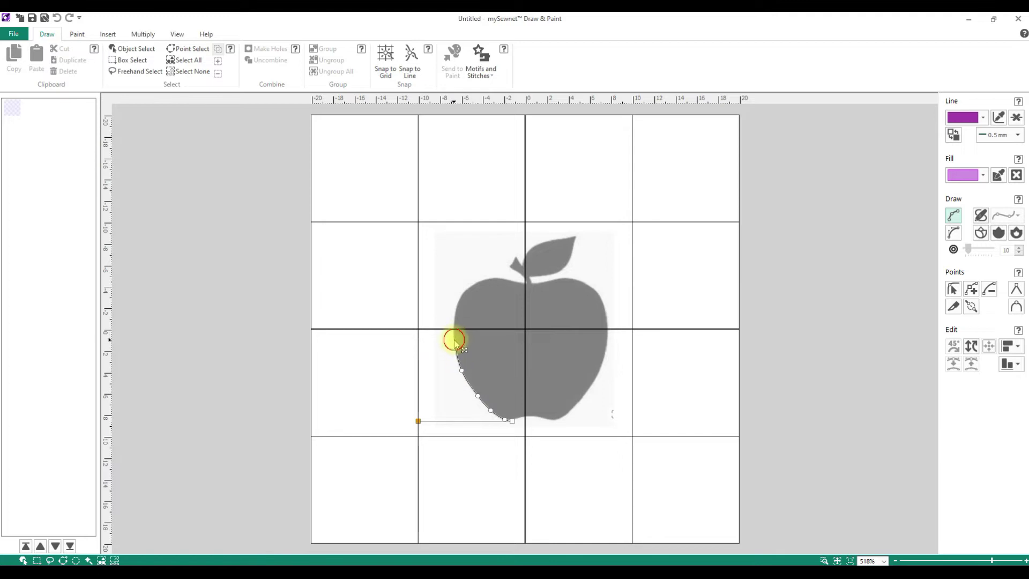
{"action": "left_click", "coordinate": [456, 306]}
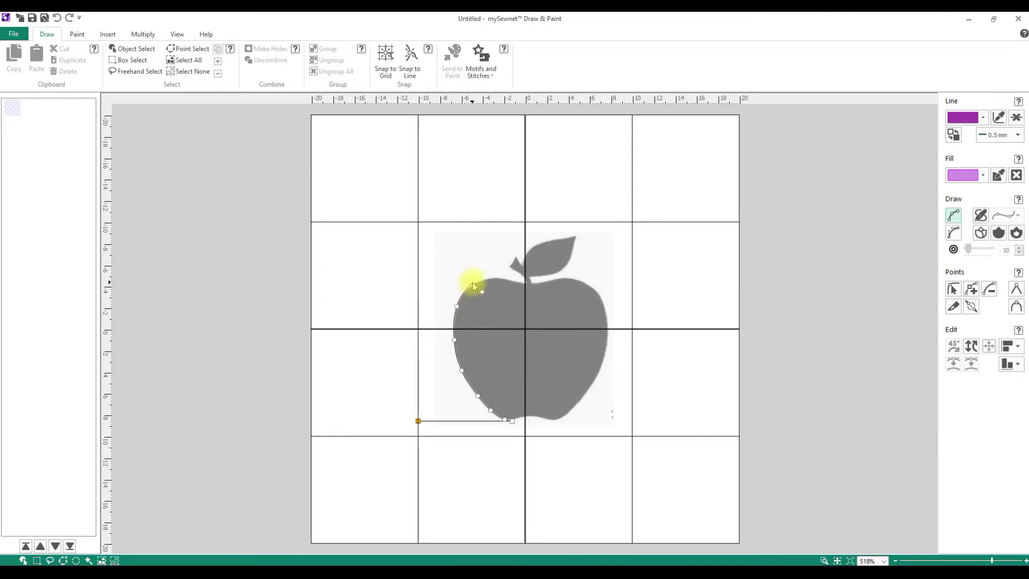
{"action": "left_click", "coordinate": [475, 283]}
{"action": "left_click", "coordinate": [495, 279]}
{"action": "left_click", "coordinate": [512, 282]}
{"action": "left_click", "coordinate": [525, 279]}
- Trace the stem and around the leaf back to the stem join
{"action": "left_click", "coordinate": [510, 268]}
{"action": "mouse_move", "coordinate": [512, 270]}
{"action": "left_mouse_down"}
{"action": "mouse_move", "coordinate": [518, 259]}
{"action": "mouse_move", "coordinate": [523, 268]}
{"action": "left_mouse_up"}
{"action": "left_click", "coordinate": [529, 253]}
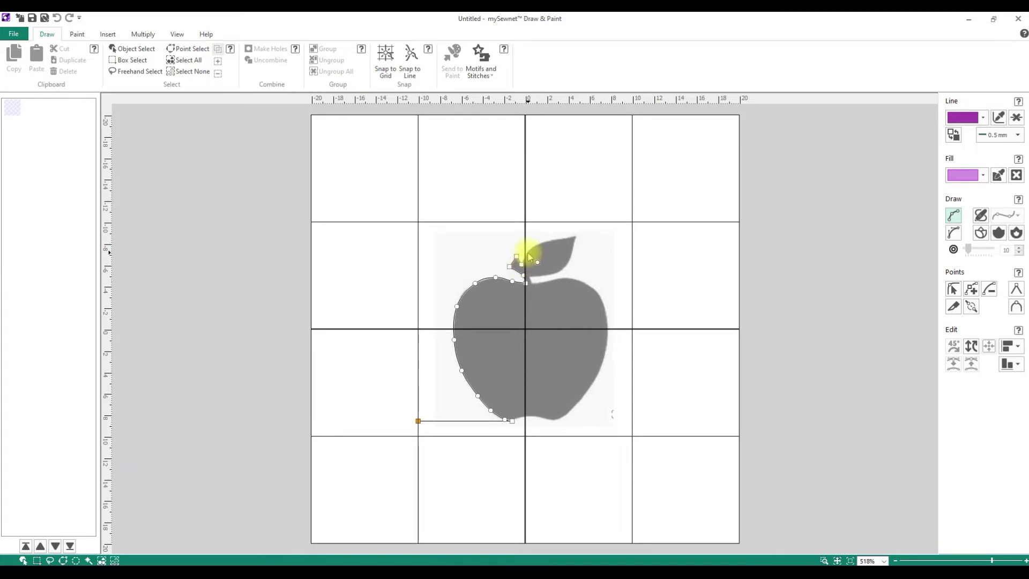
{"action": "left_click", "coordinate": [538, 244]}
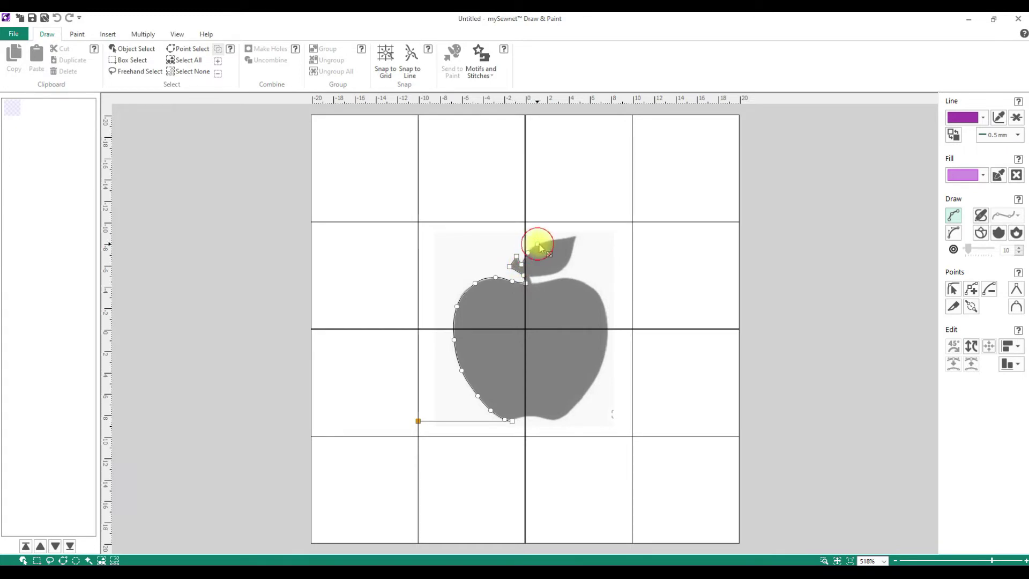
{"action": "left_click", "coordinate": [558, 239]}
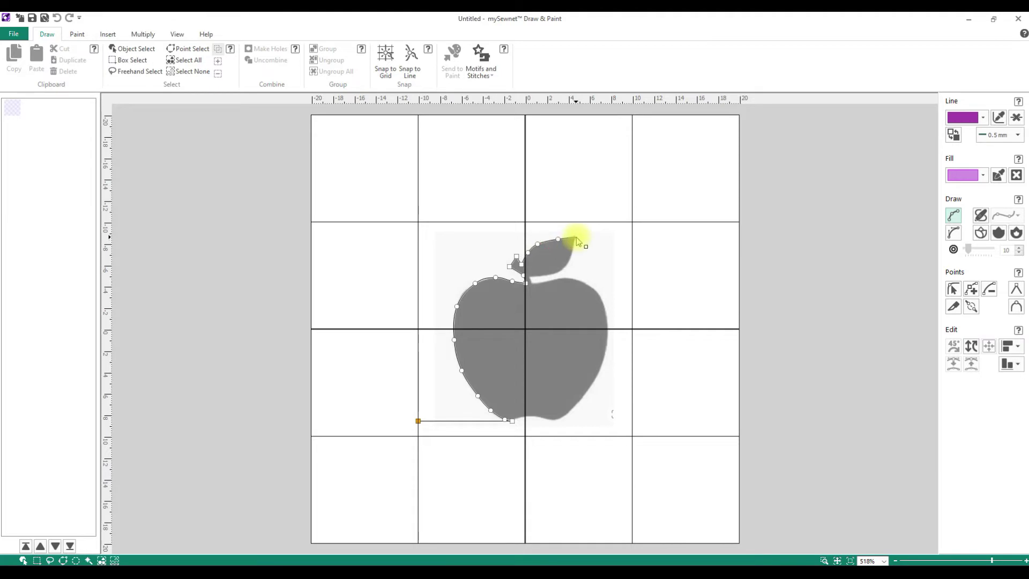
{"action": "left_click", "coordinate": [572, 247]}
{"action": "left_click", "coordinate": [568, 263]}
{"action": "left_click", "coordinate": [557, 272]}
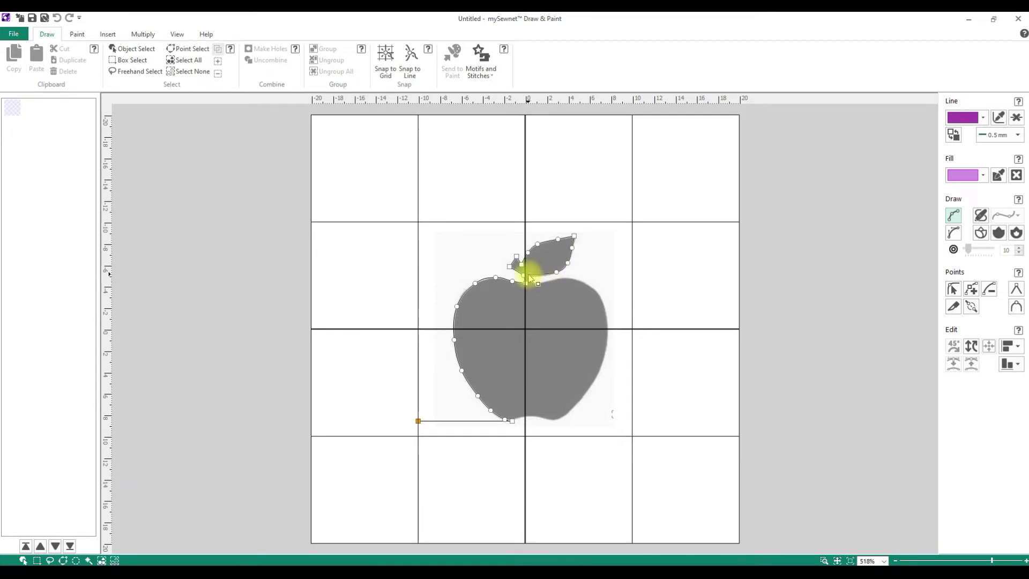
{"action": "left_click", "coordinate": [530, 276]}
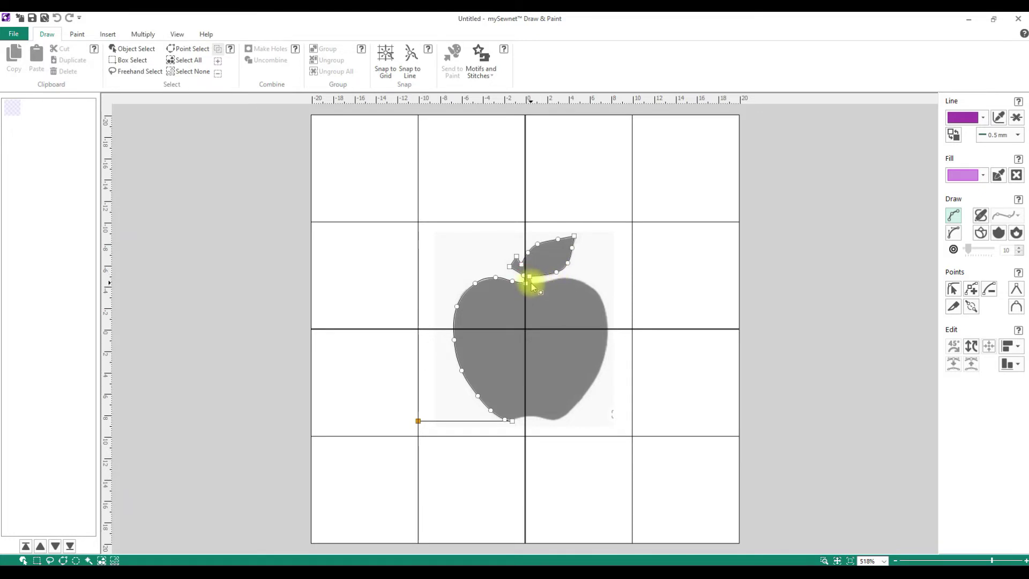
- Trace down the apple's right side and along its bottom, then start the right baseline
{"action": "left_click", "coordinate": [544, 283]}
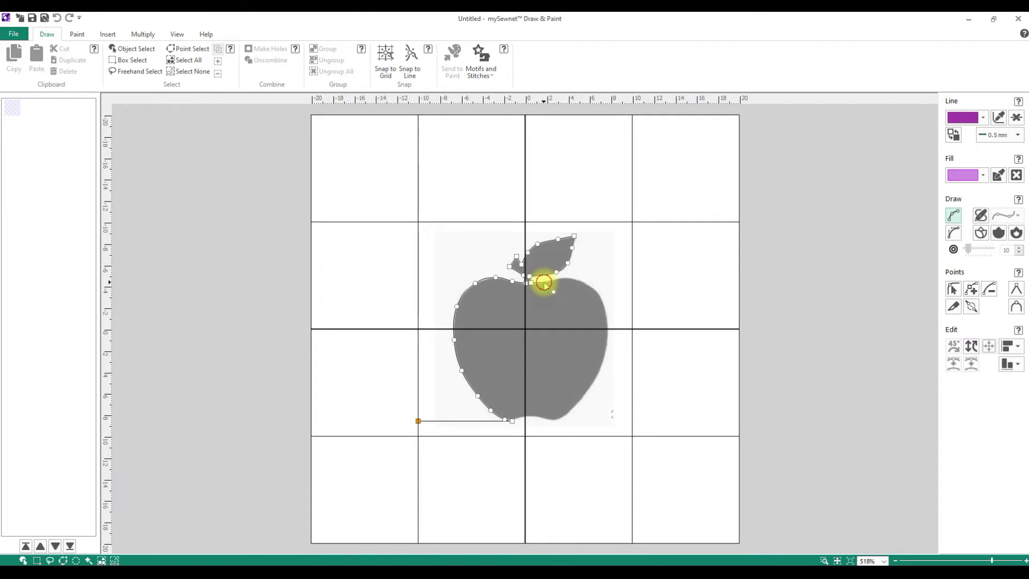
{"action": "left_click", "coordinate": [565, 279]}
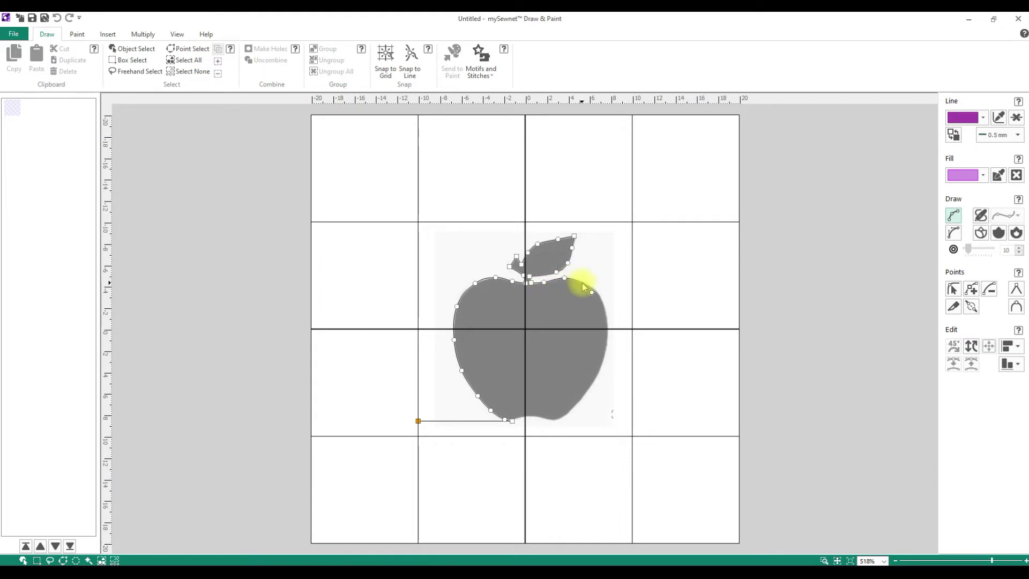
{"action": "left_click", "coordinate": [598, 293]}
{"action": "left_click", "coordinate": [607, 314]}
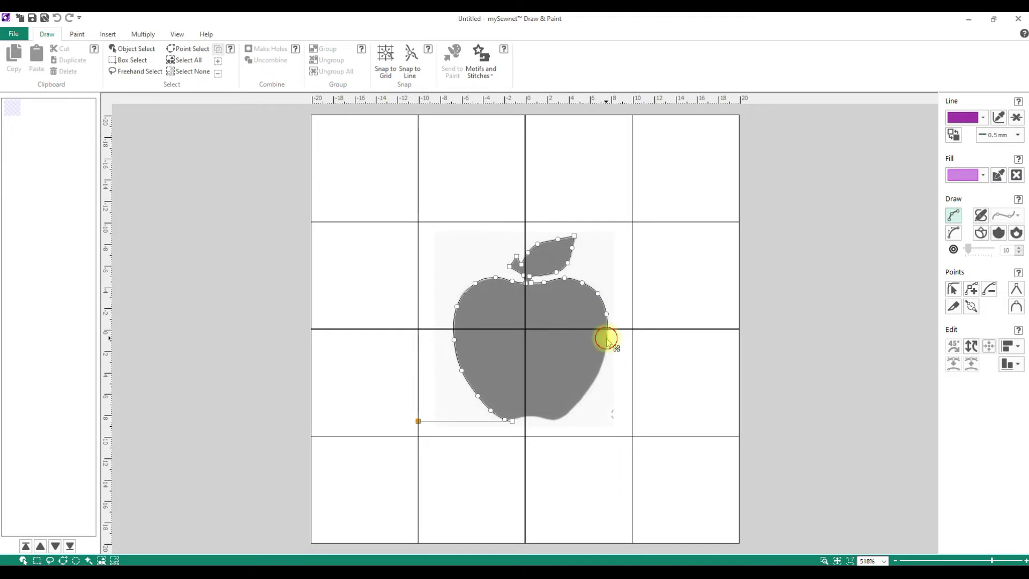
{"action": "left_click", "coordinate": [604, 357]}
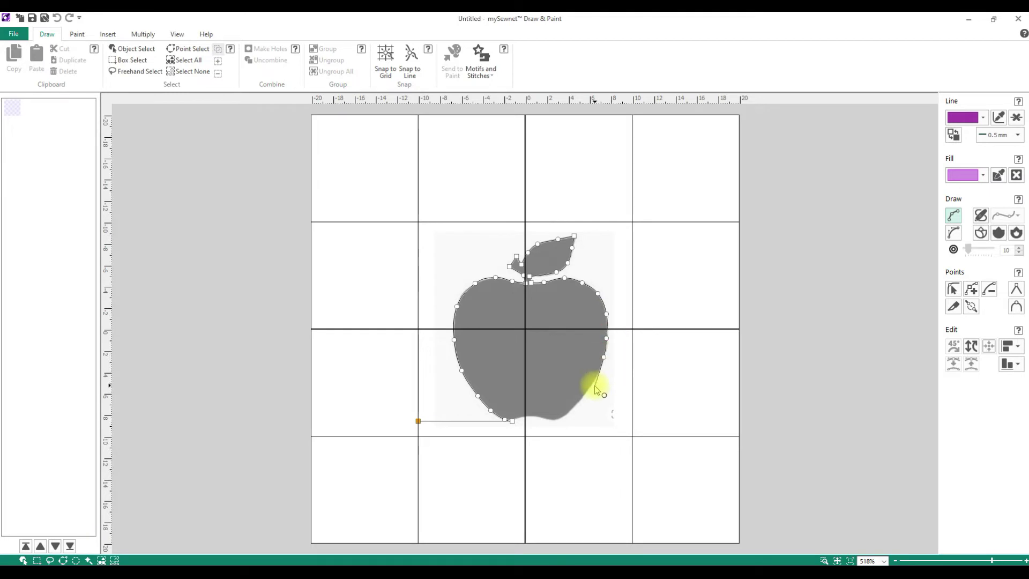
{"action": "left_click", "coordinate": [594, 381]}
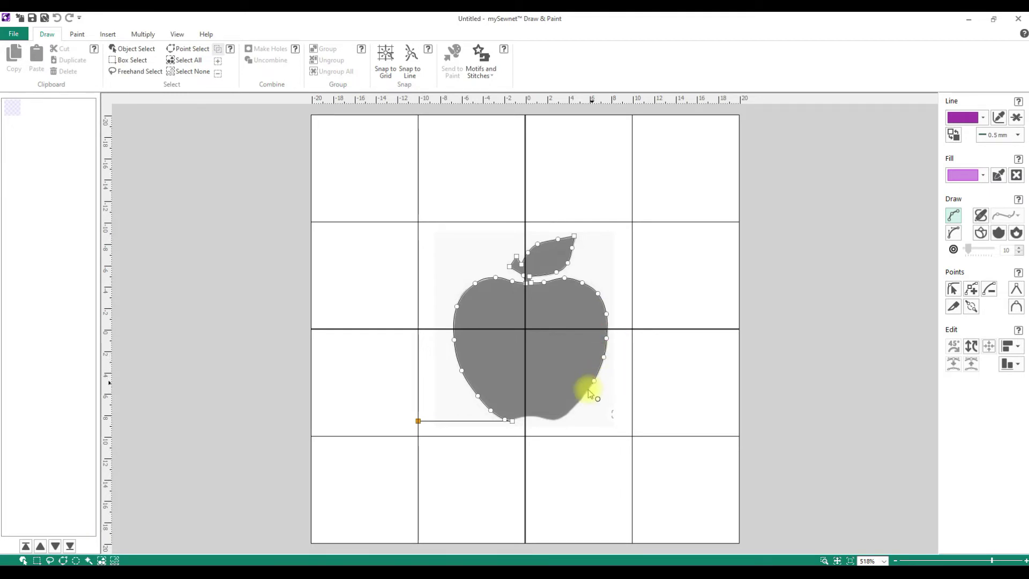
{"action": "left_click", "coordinate": [582, 397]}
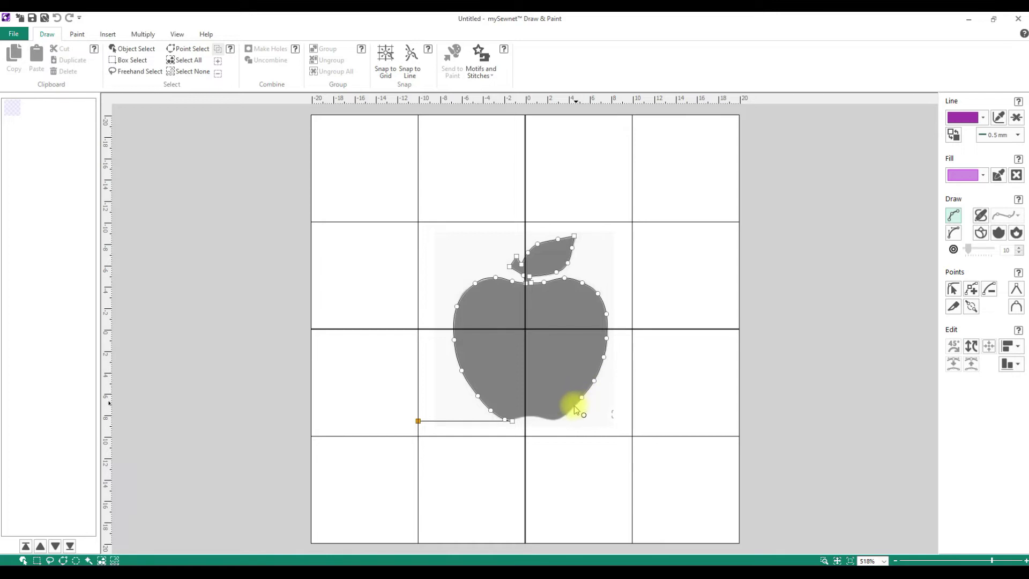
{"action": "left_click", "coordinate": [547, 419]}
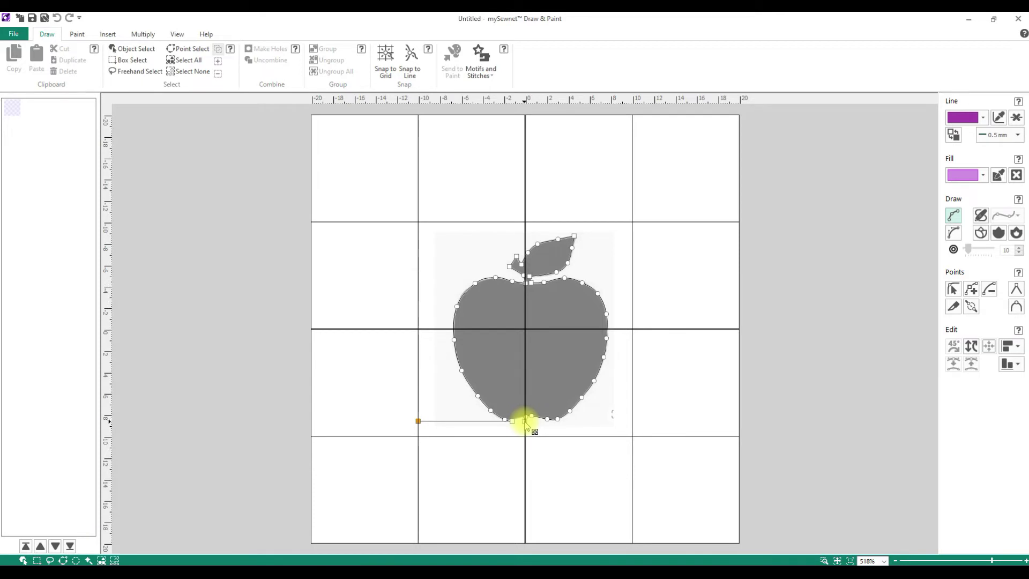
{"action": "left_click", "coordinate": [525, 422]}
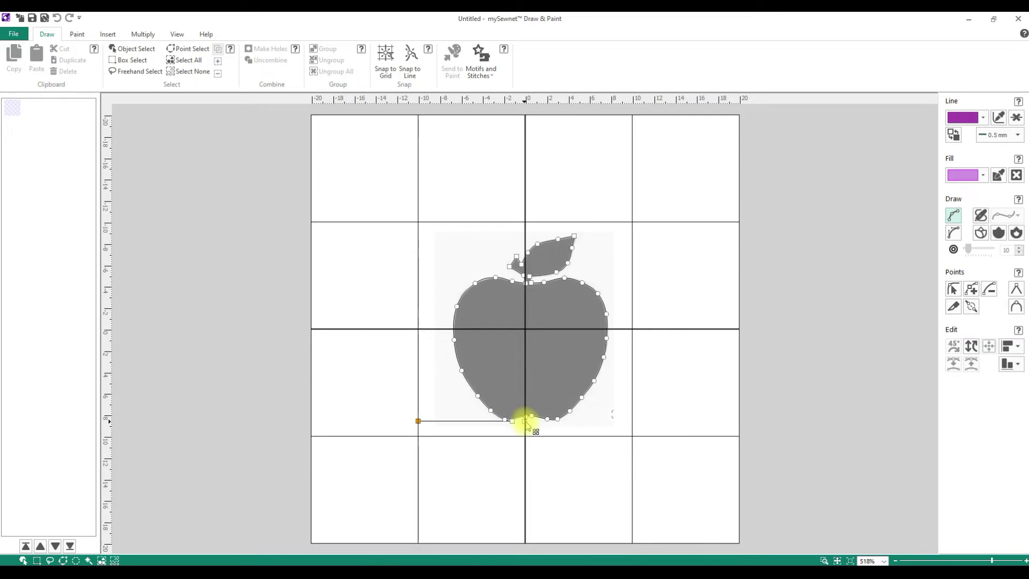
{"action": "left_click", "coordinate": [633, 424]}
- End the baseline right of the apple and finish the trace as one path
{"action": "left_click", "coordinate": [633, 424]}
{"action": "right_click", "coordinate": [633, 423]}
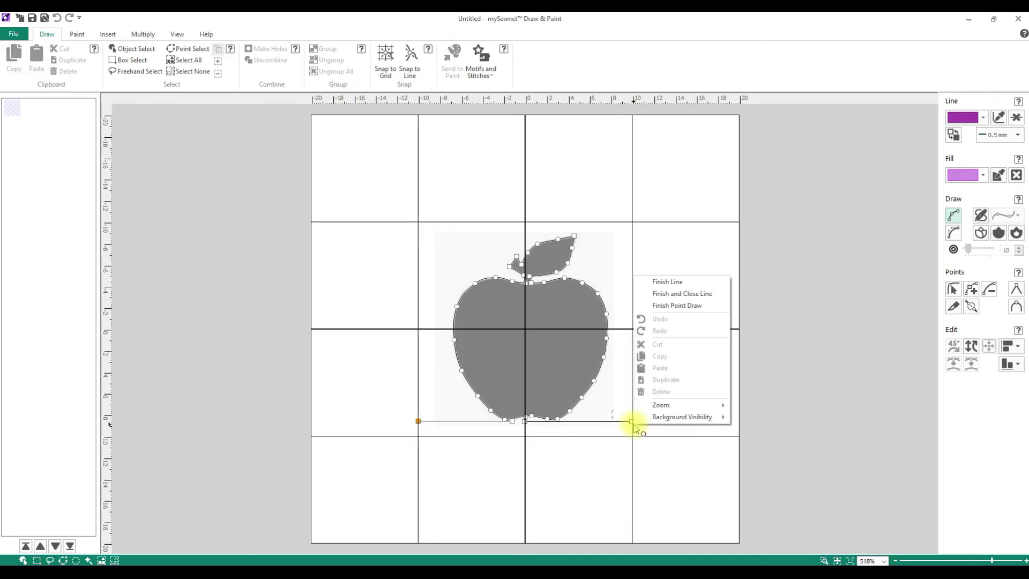
{"action": "left_click", "coordinate": [667, 282]}
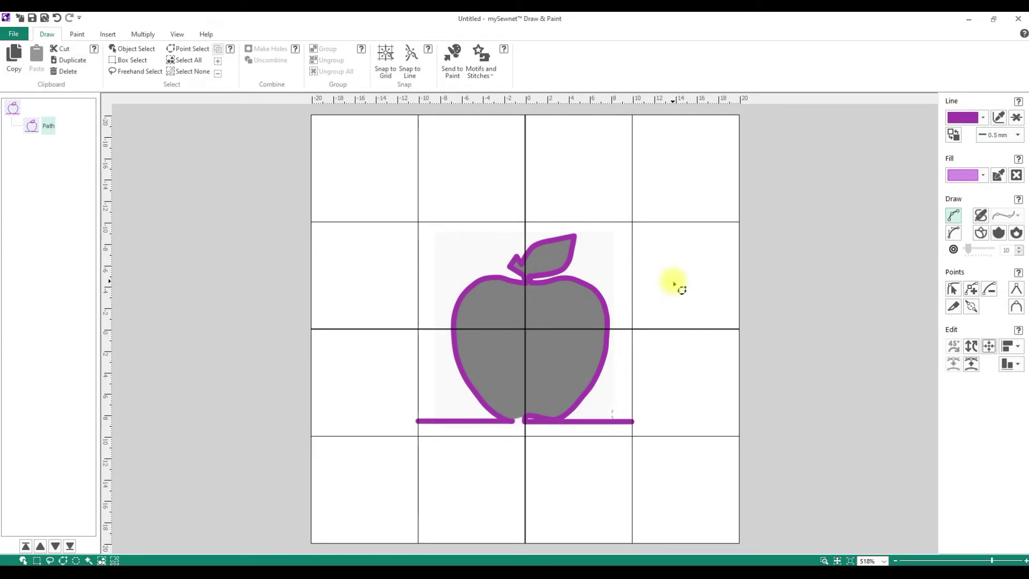
{"action": "left_click", "coordinate": [953, 289]}
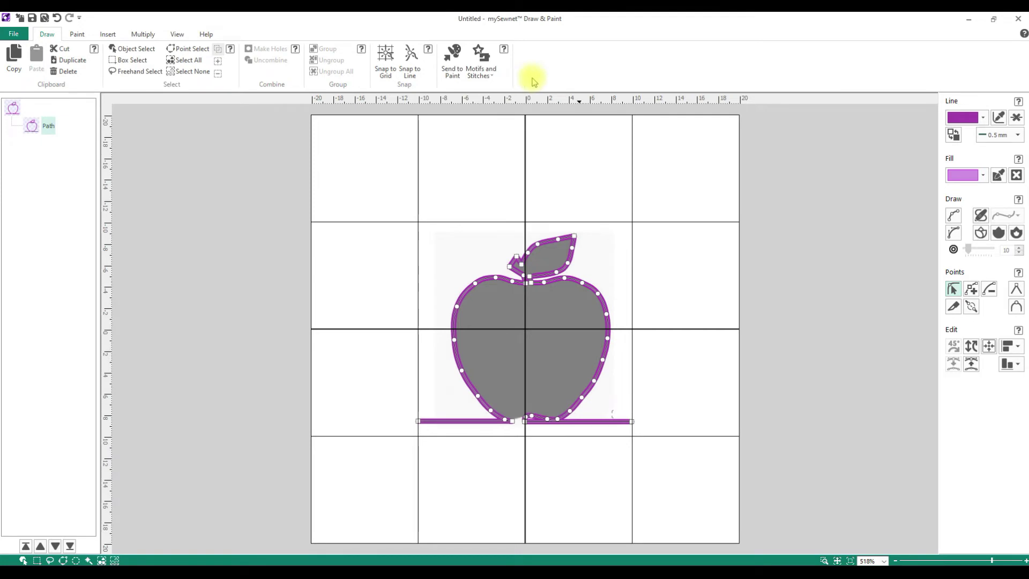
{"action": "right_click", "coordinate": [666, 154]}
{"action": "left_click", "coordinate": [693, 162]}
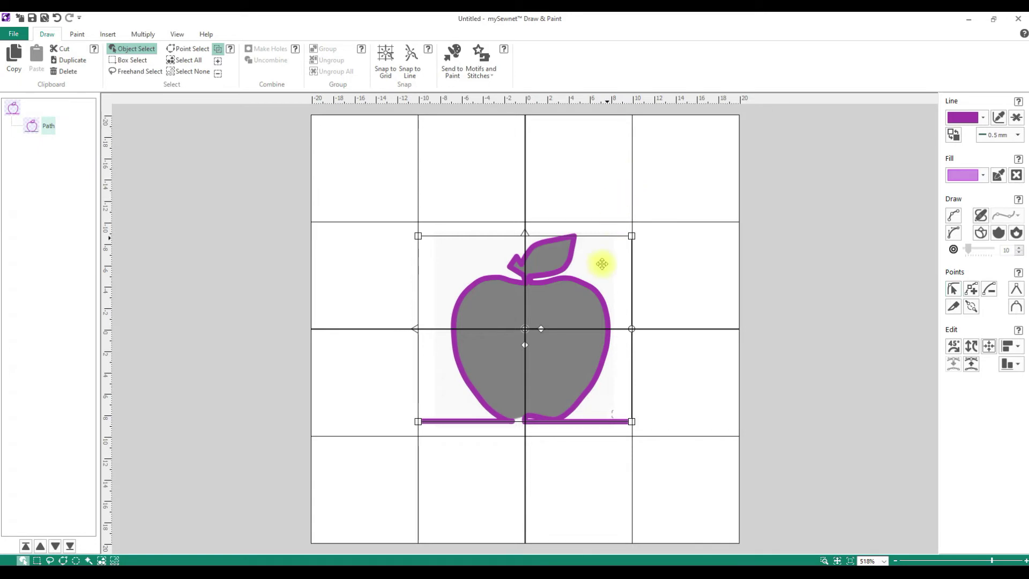
- Export the apple path to My Motifs, confirm, and switch to mySewnet Embroidery
{"action": "left_click", "coordinate": [488, 79]}
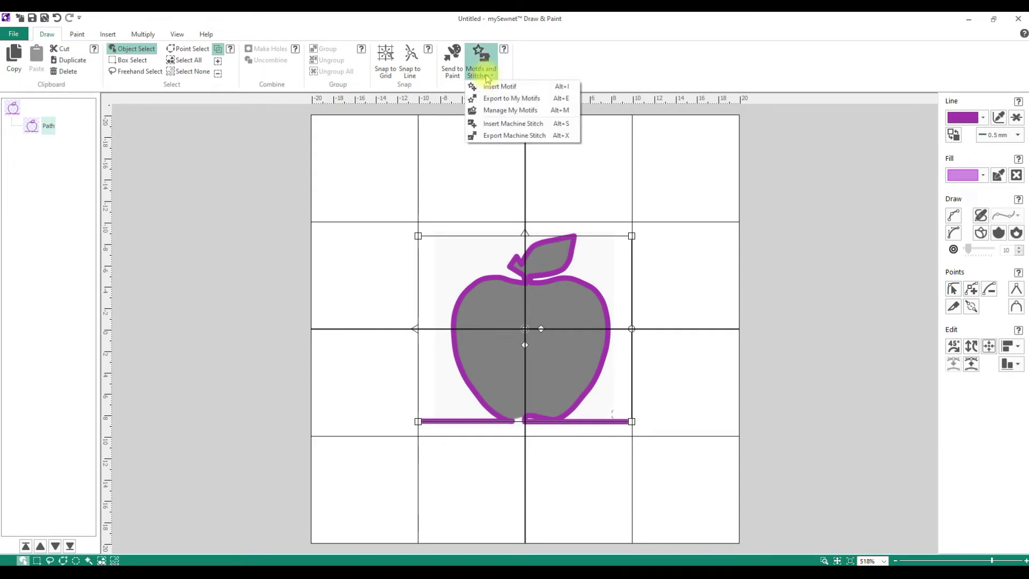
{"action": "left_click", "coordinate": [515, 100]}
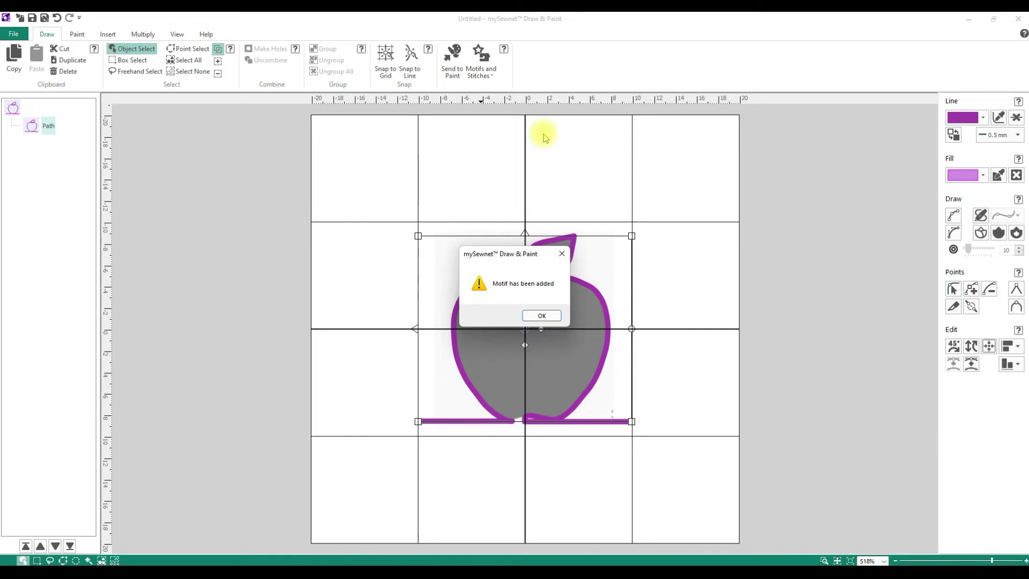
{"action": "left_click", "coordinate": [541, 316]}
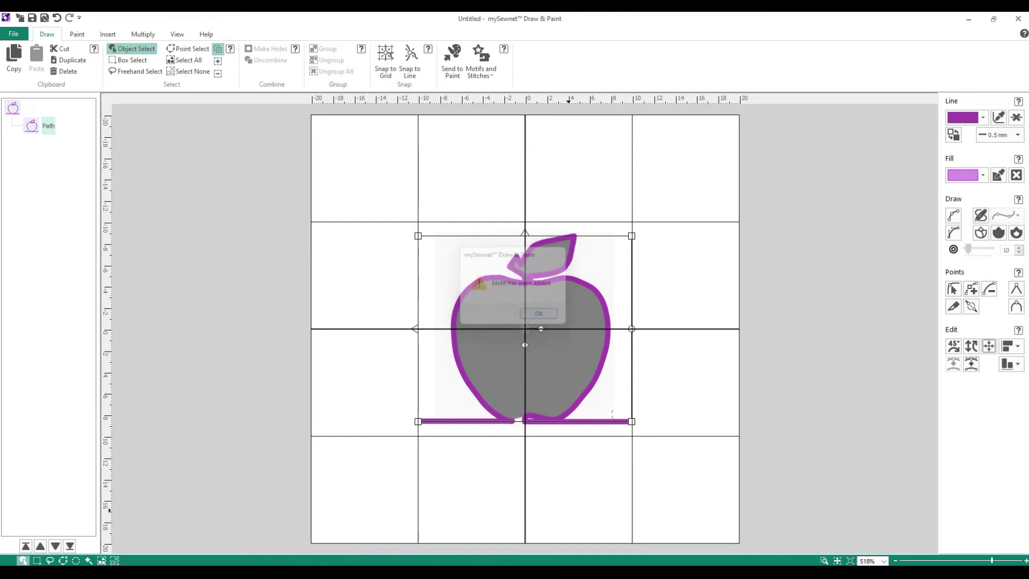
{"action": "key", "text": "alt+Tab"}
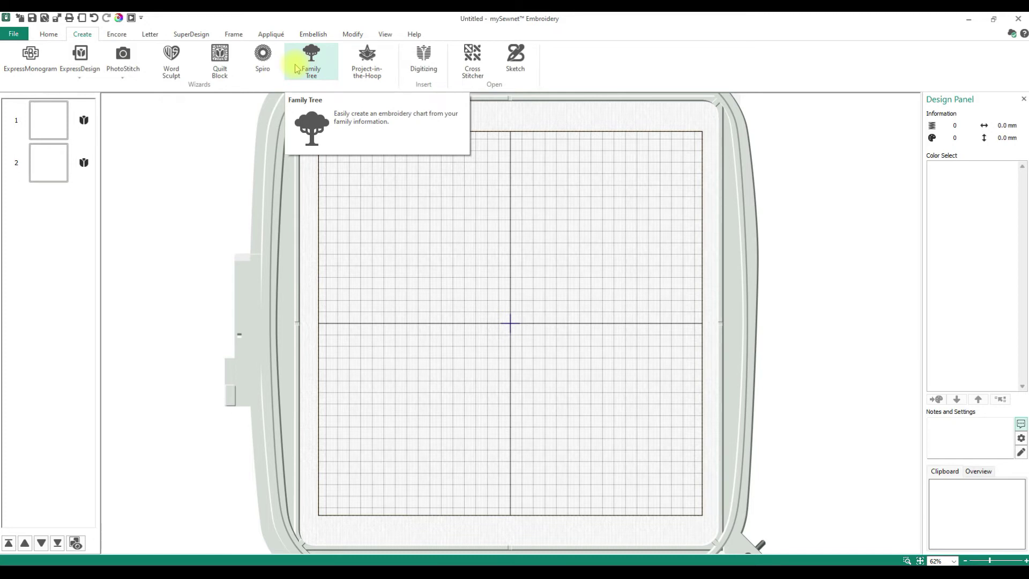
- Start a filled 200 mm square quilt block and load the September Block of the month design
{"action": "left_click", "coordinate": [224, 72]}
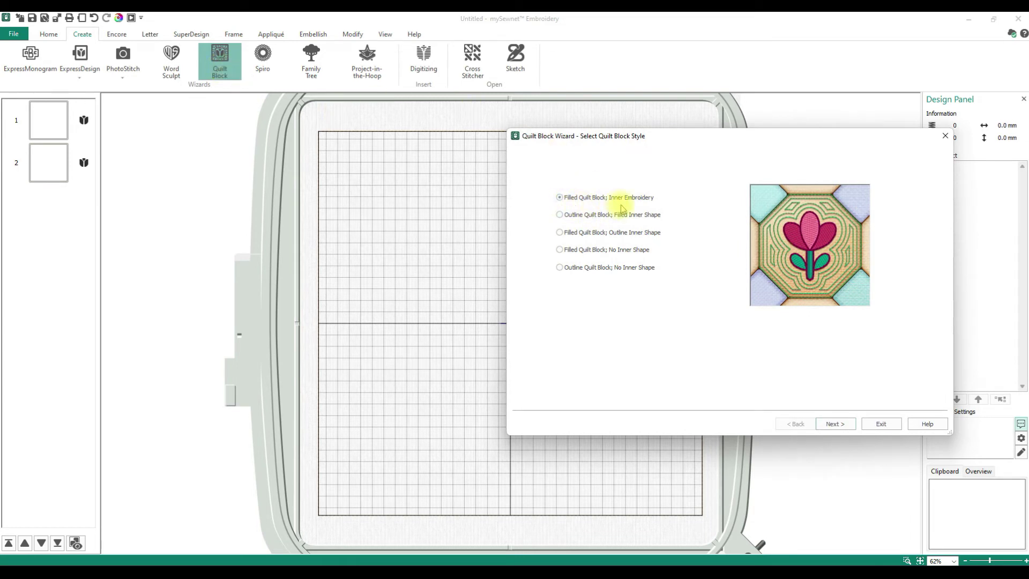
{"action": "left_click", "coordinate": [840, 423]}
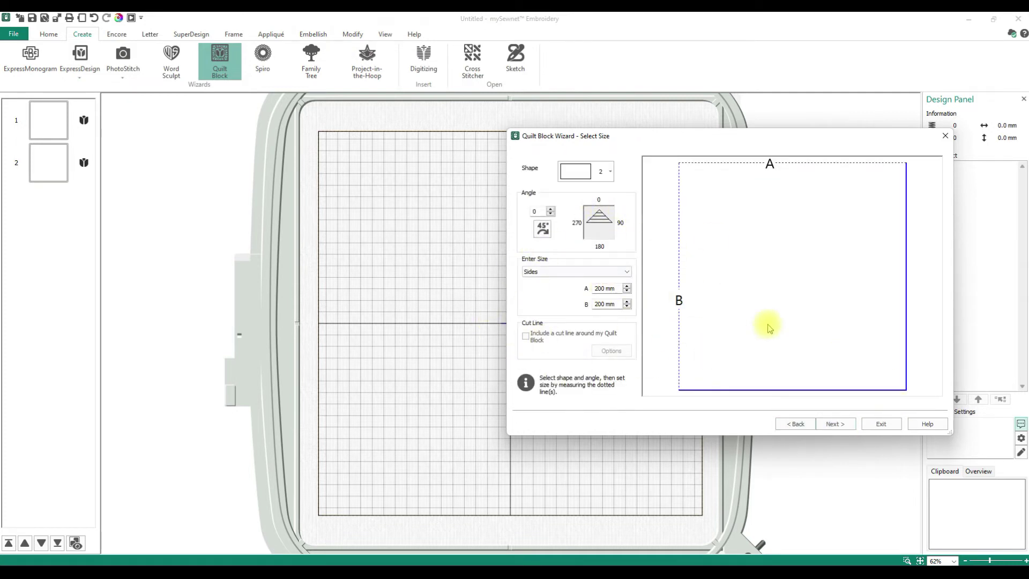
{"action": "left_click", "coordinate": [837, 423]}
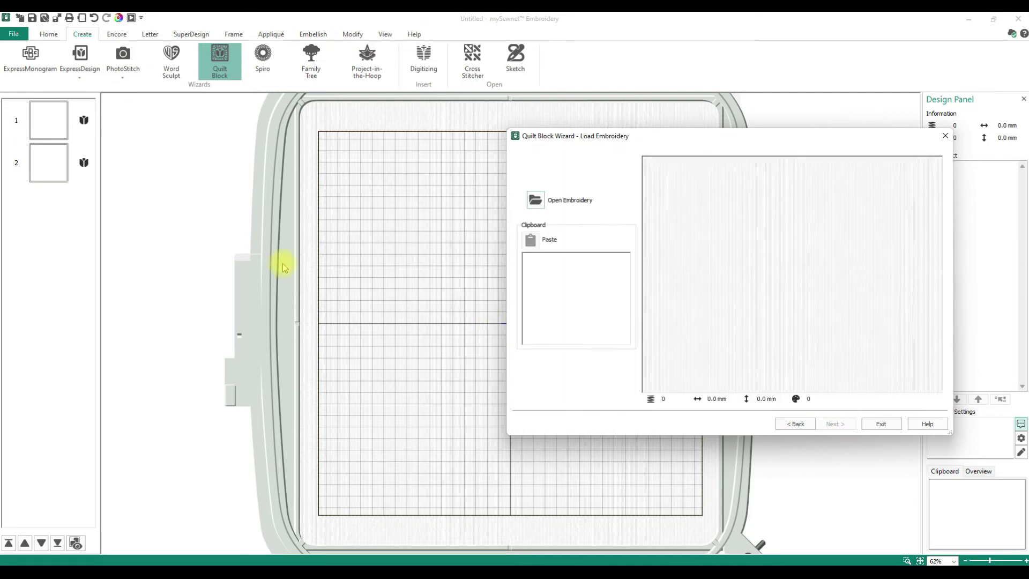
{"action": "left_click", "coordinate": [541, 201]}
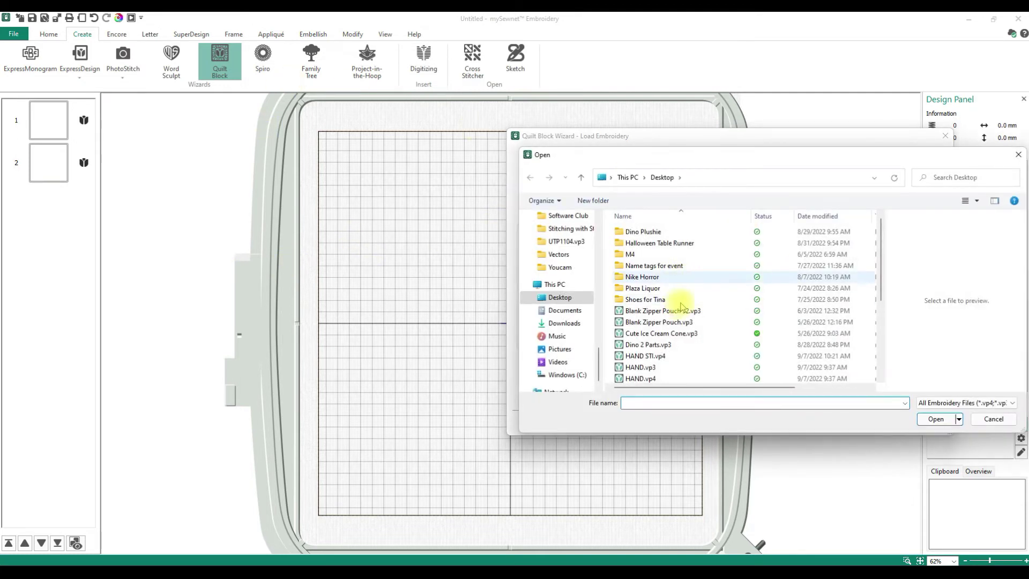
{"action": "scroll", "coordinate": [685, 300], "scroll_direction": "down", "scroll_amount": 3}
{"action": "scroll", "coordinate": [686, 302], "scroll_direction": "down", "scroll_amount": 1}
{"action": "left_click", "coordinate": [674, 319]}
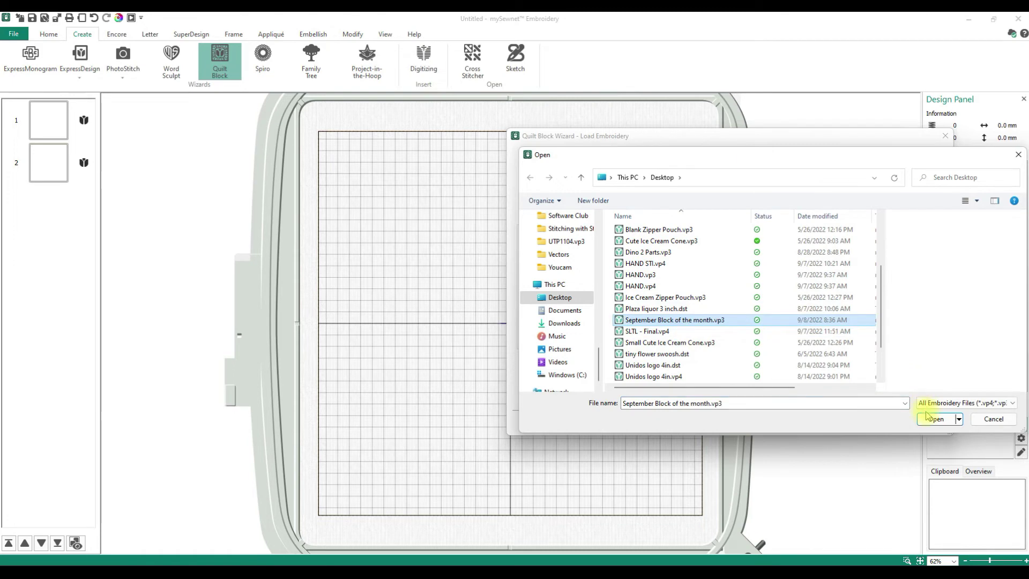
{"action": "left_click", "coordinate": [935, 418]}
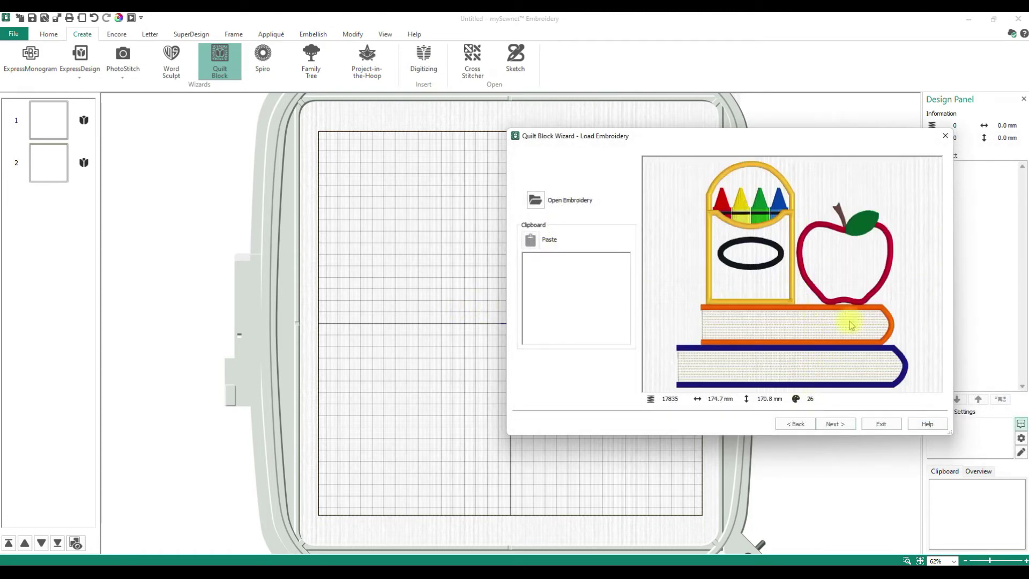
- Reduce the outline margin around the design to 2 mm and continue
{"action": "left_click", "coordinate": [839, 426]}
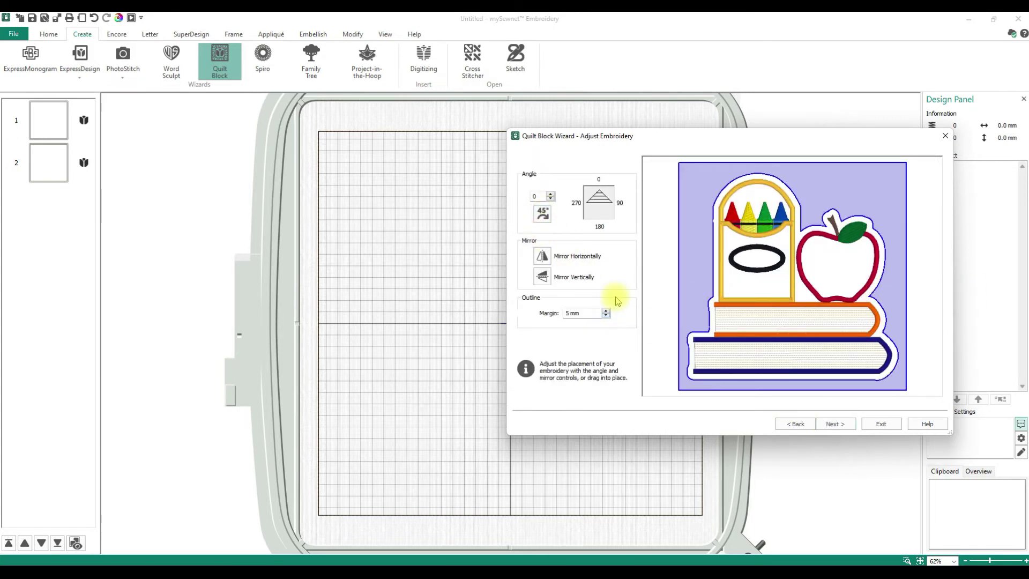
{"action": "left_click", "coordinate": [606, 317]}
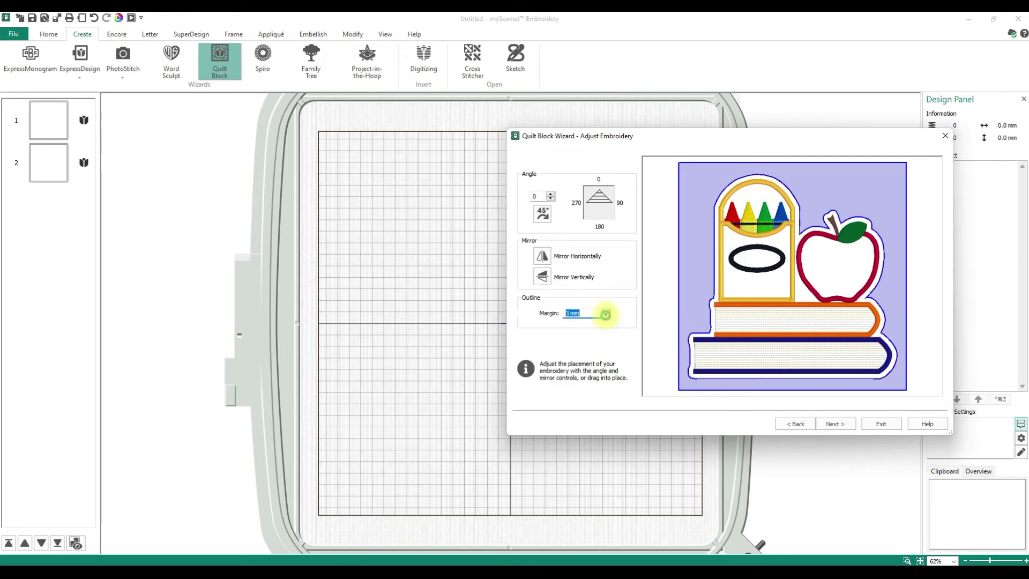
{"action": "left_click", "coordinate": [607, 316]}
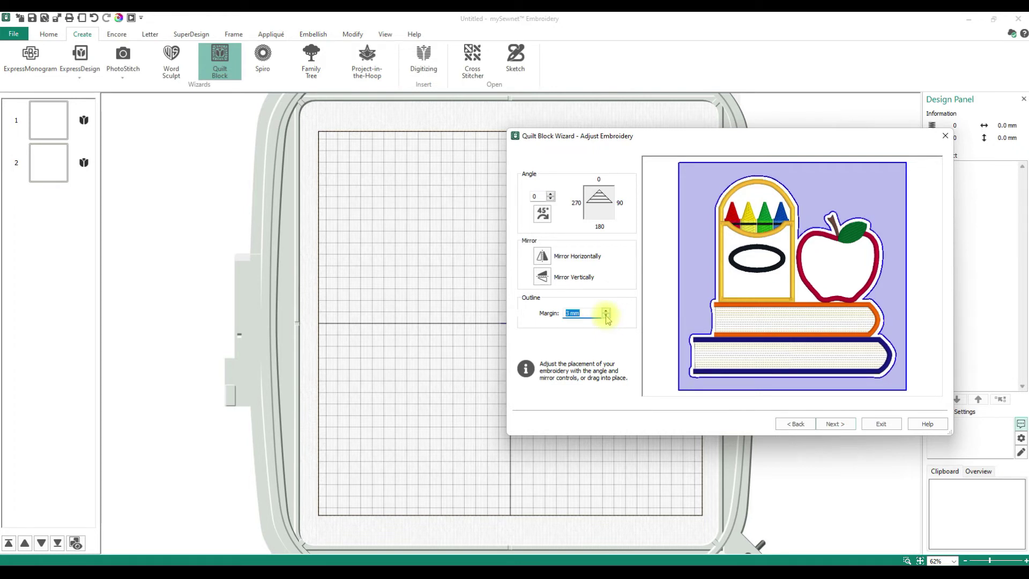
{"action": "left_click", "coordinate": [606, 316]}
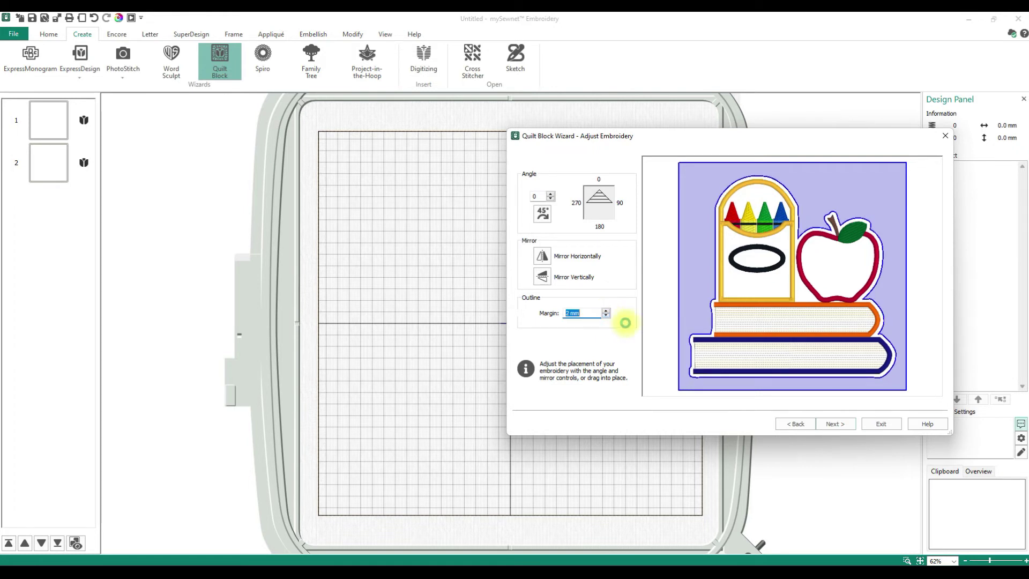
{"action": "left_click", "coordinate": [837, 428]}
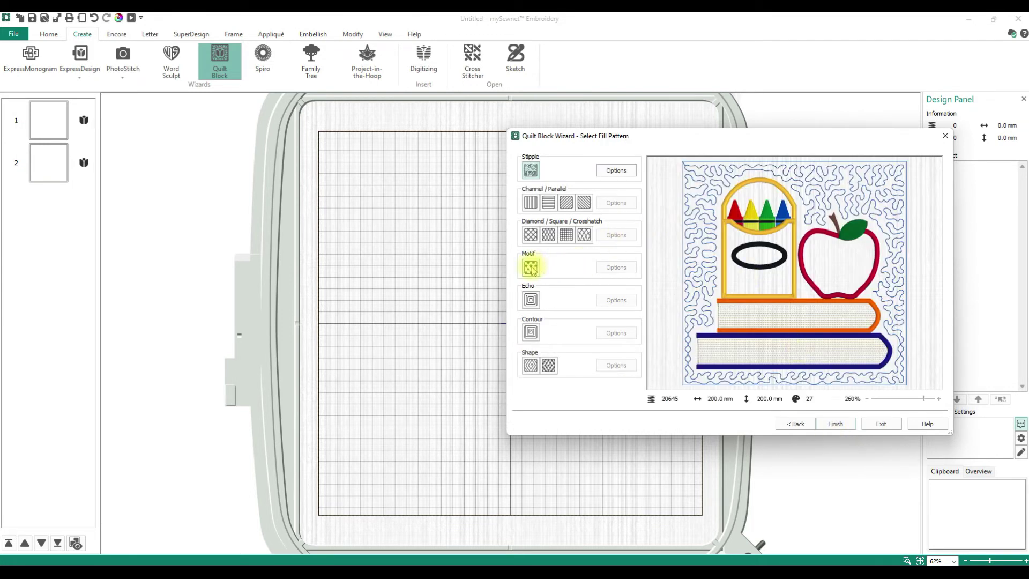
- Choose Motif fill with Group and Category set to My Motifs and the apple pattern
{"action": "left_click", "coordinate": [530, 267]}
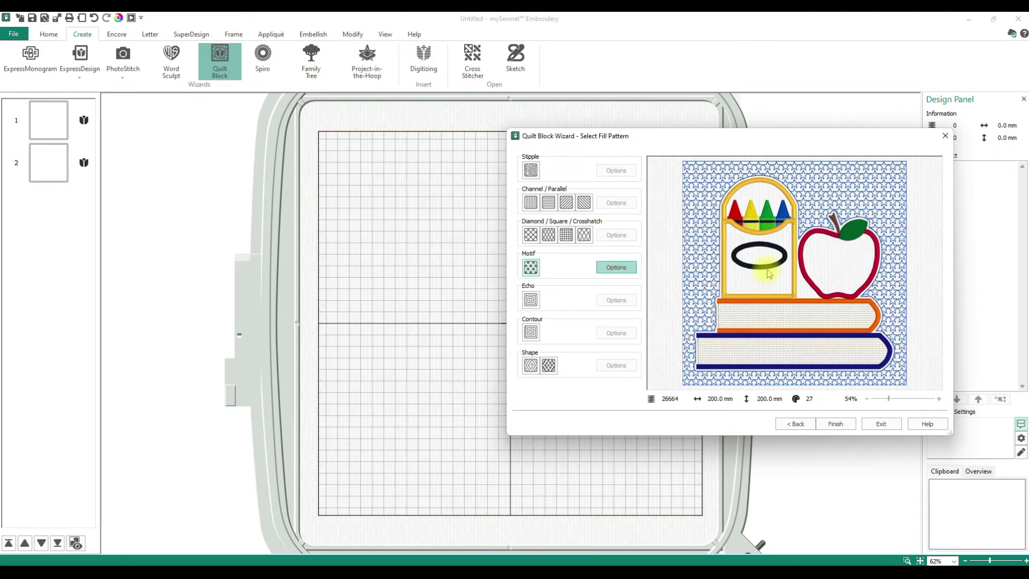
{"action": "left_click", "coordinate": [706, 235]}
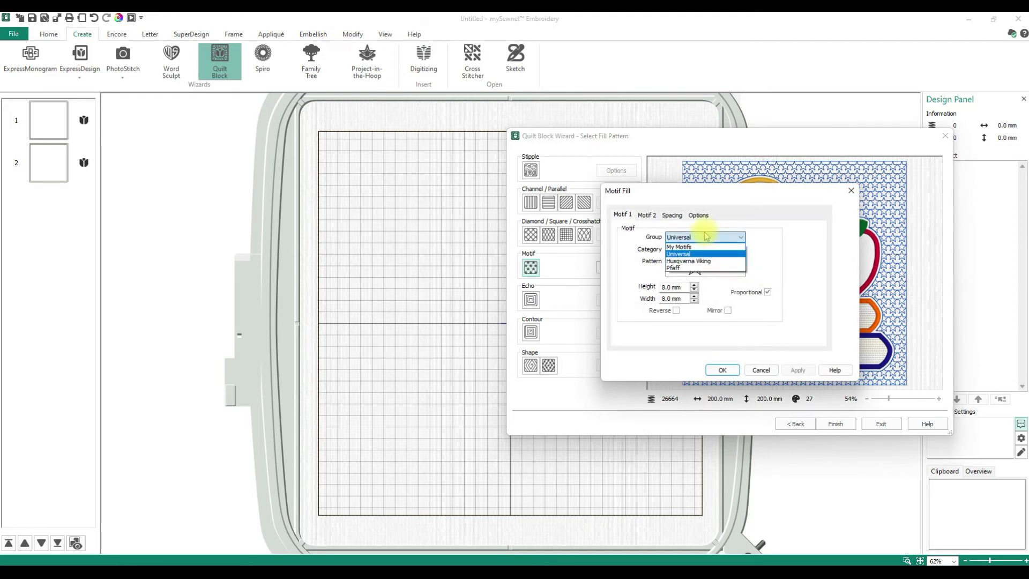
{"action": "left_click", "coordinate": [684, 246]}
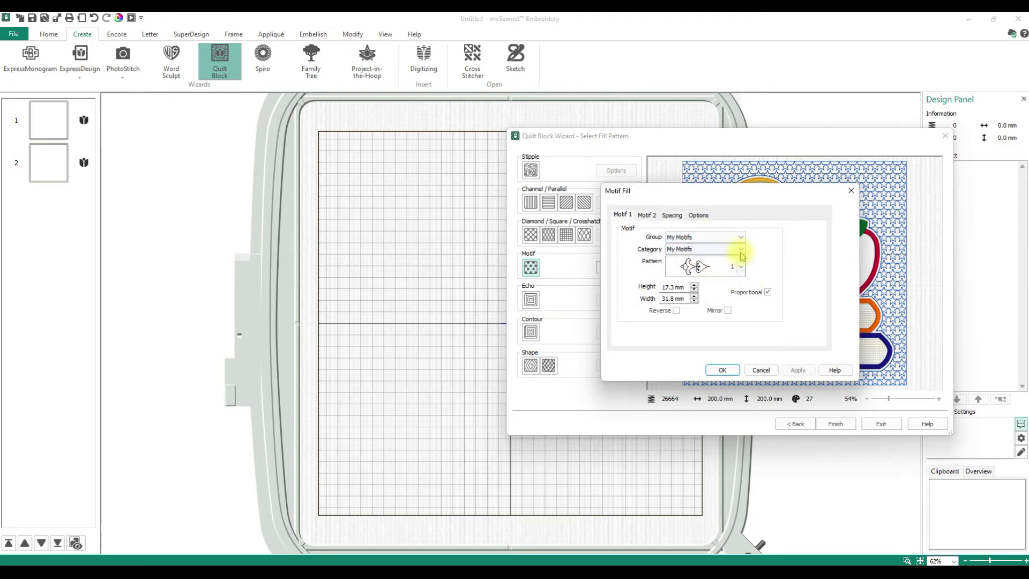
{"action": "left_click", "coordinate": [741, 251]}
{"action": "left_click", "coordinate": [707, 261]}
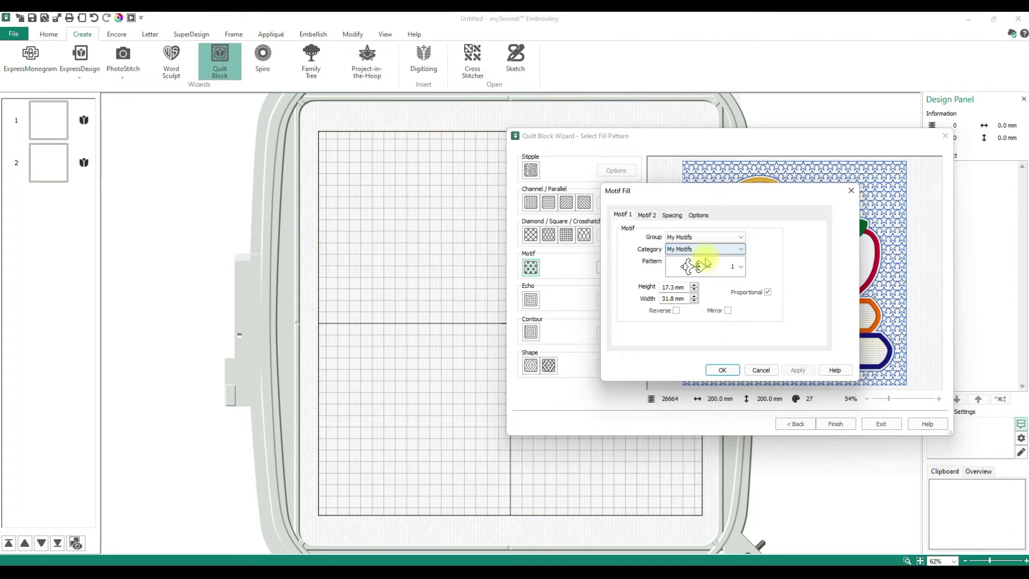
{"action": "left_click", "coordinate": [741, 267]}
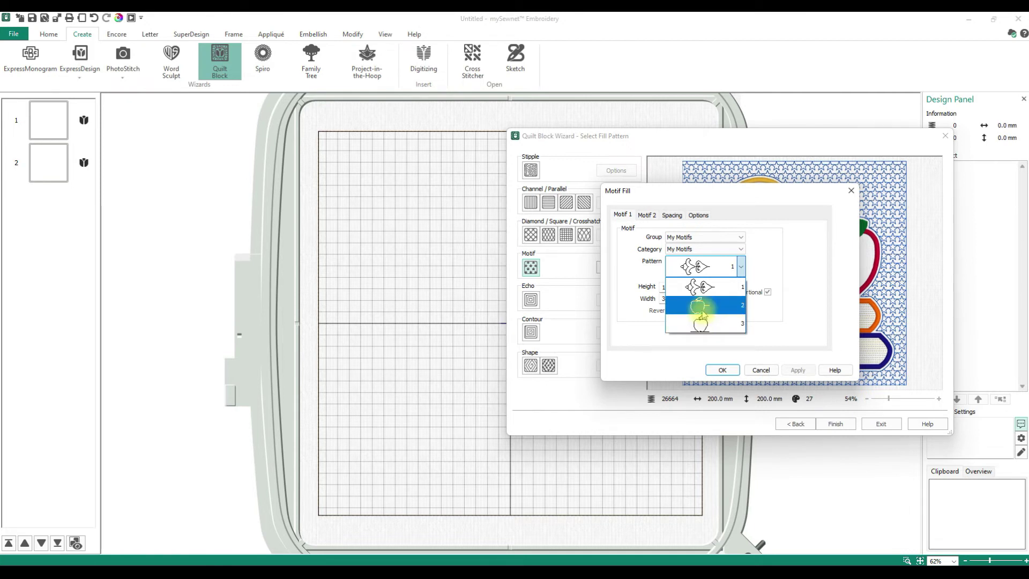
{"action": "left_click", "coordinate": [701, 310]}
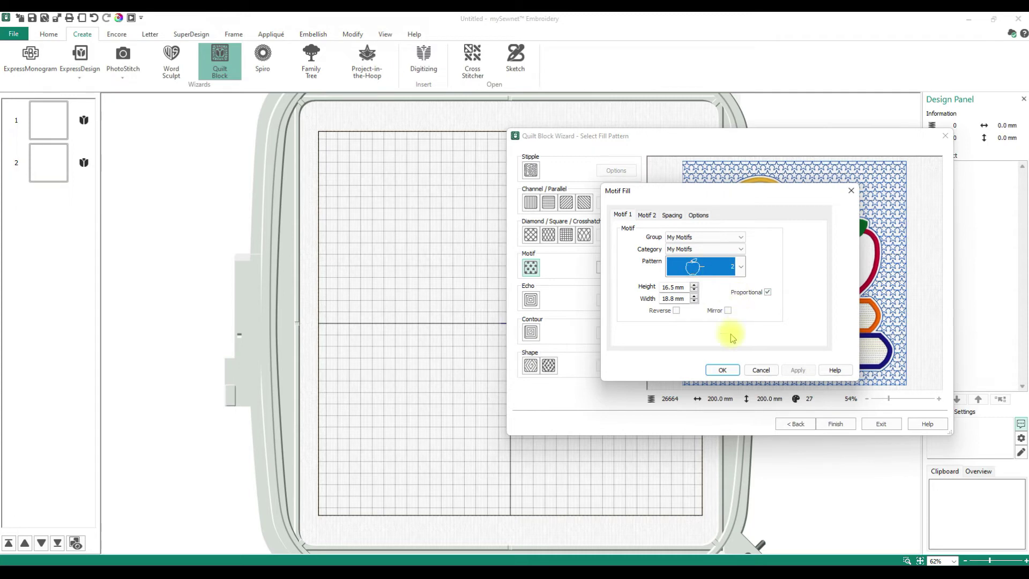
{"action": "left_click", "coordinate": [908, 363]}
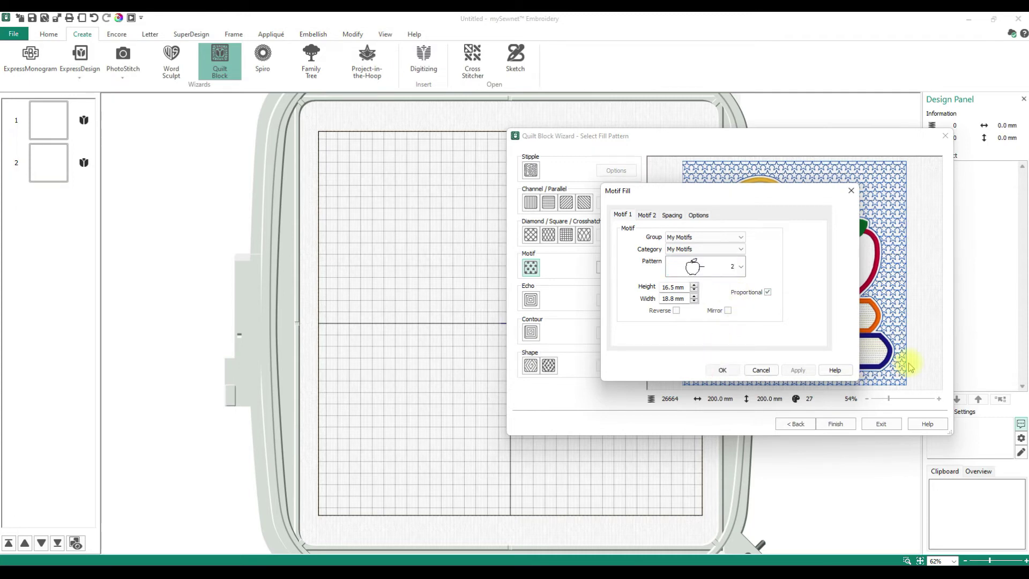
{"action": "key", "text": "Escape"}
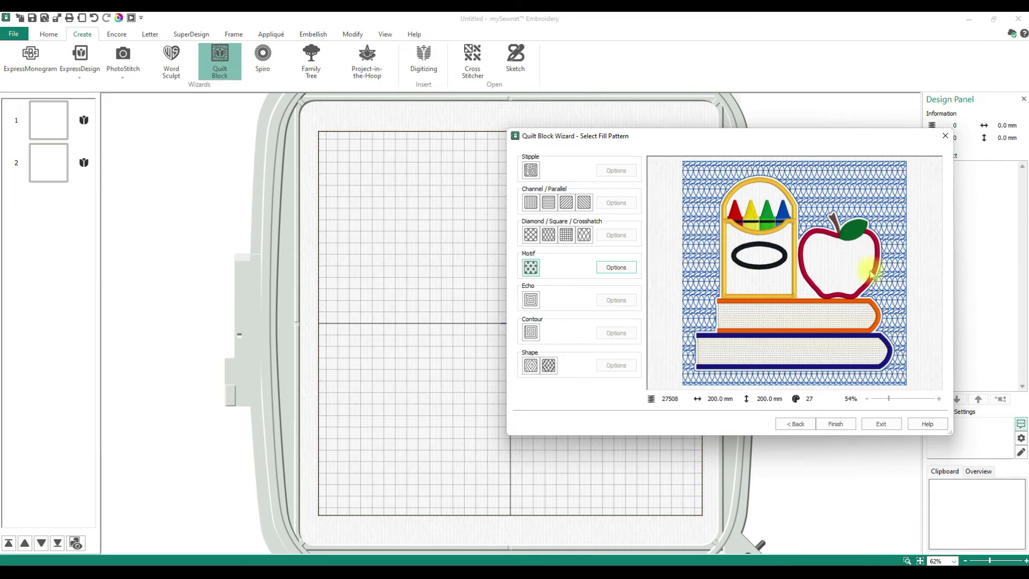
{"action": "left_click", "coordinate": [611, 267]}
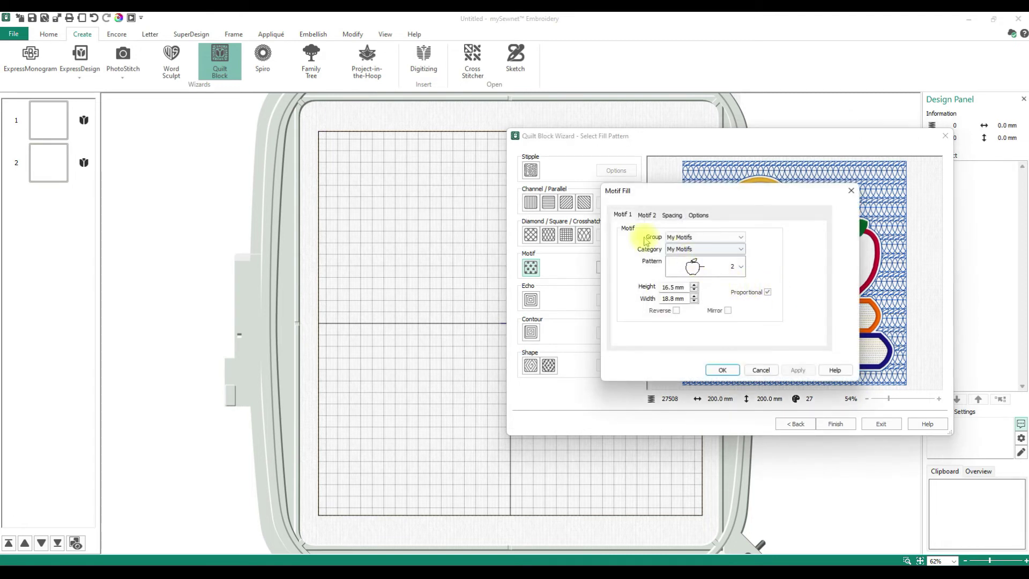
- In Motif Options Spacing, set Gap Horizontal and Gap Vertical to 50% and apply
{"action": "left_click", "coordinate": [671, 215]}
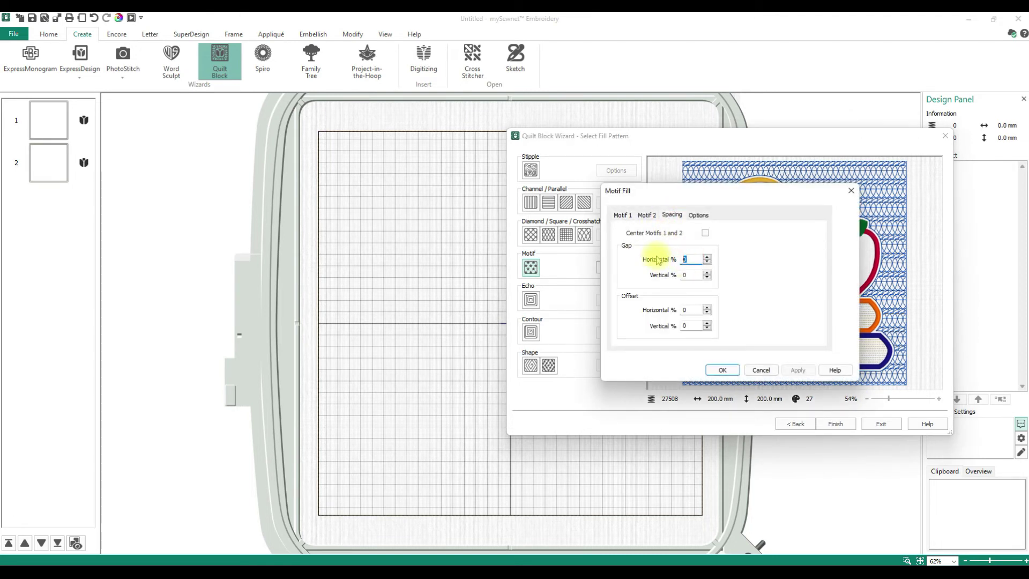
{"action": "type", "text": "50"}
{"action": "key", "text": "Tab"}
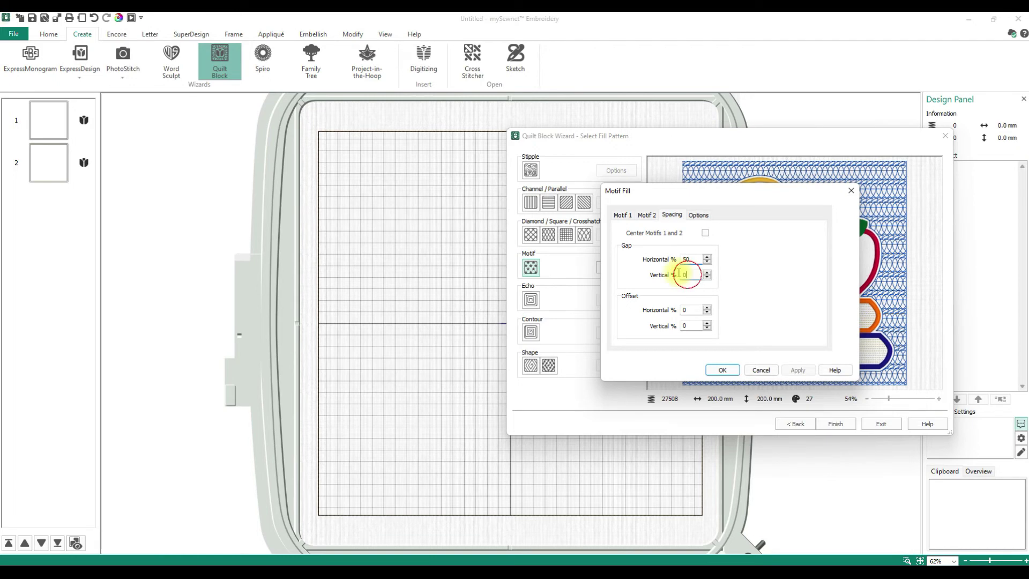
{"action": "type", "text": "50"}
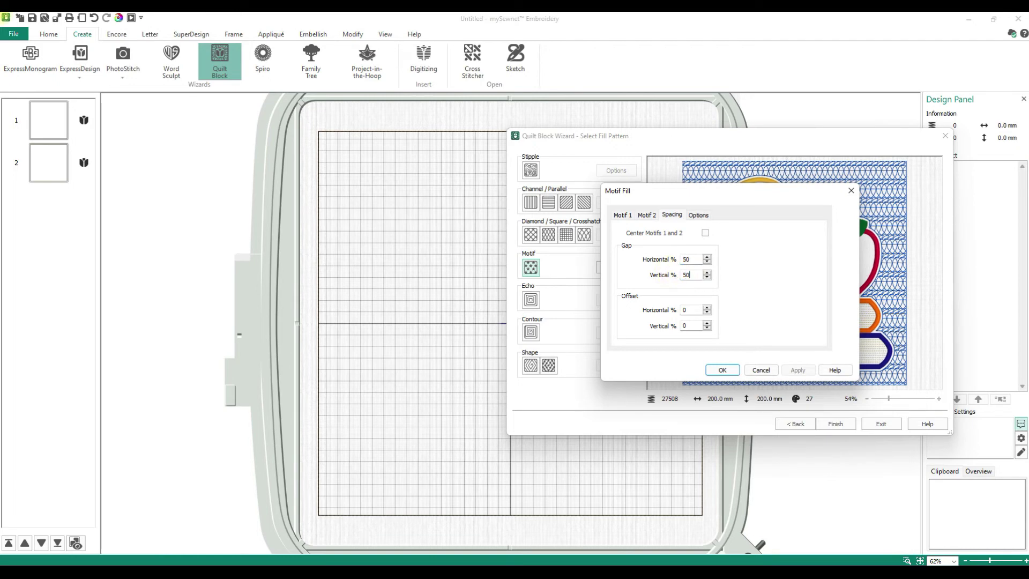
{"action": "left_click", "coordinate": [722, 370]}
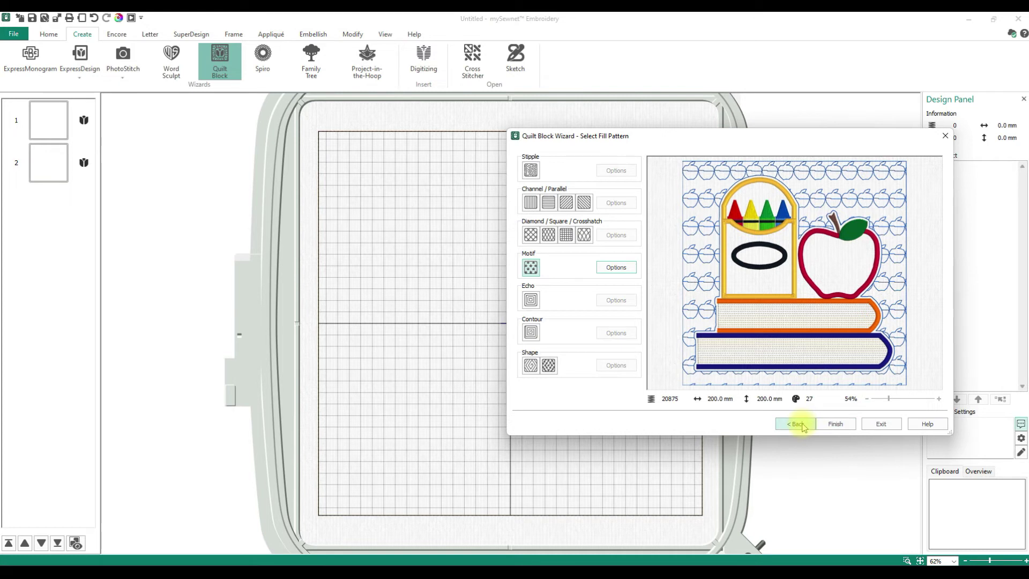
- Choose apple motif 3 as the background fill pattern
{"action": "left_click", "coordinate": [616, 268]}
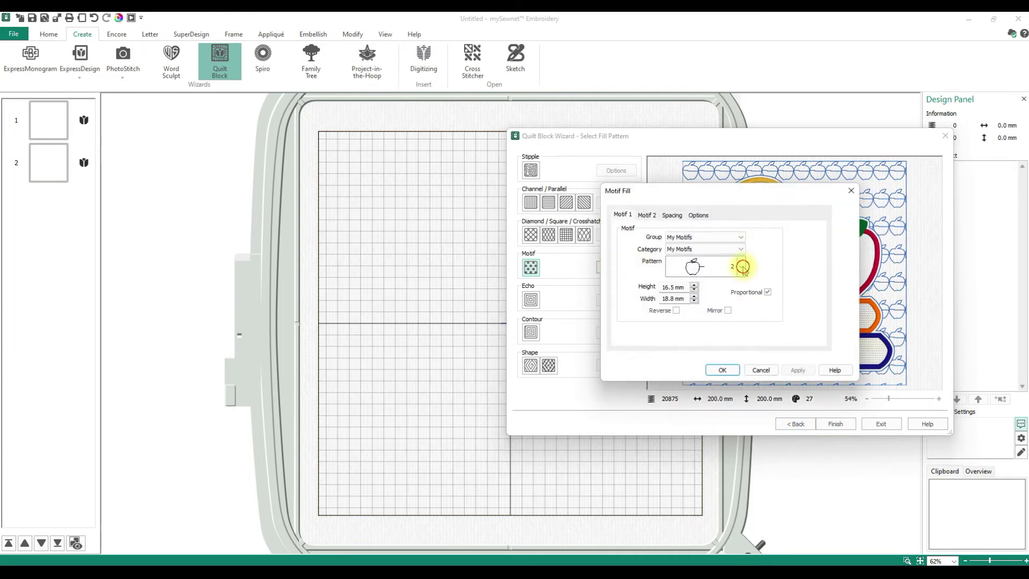
{"action": "left_click", "coordinate": [741, 267]}
{"action": "left_click", "coordinate": [705, 323]}
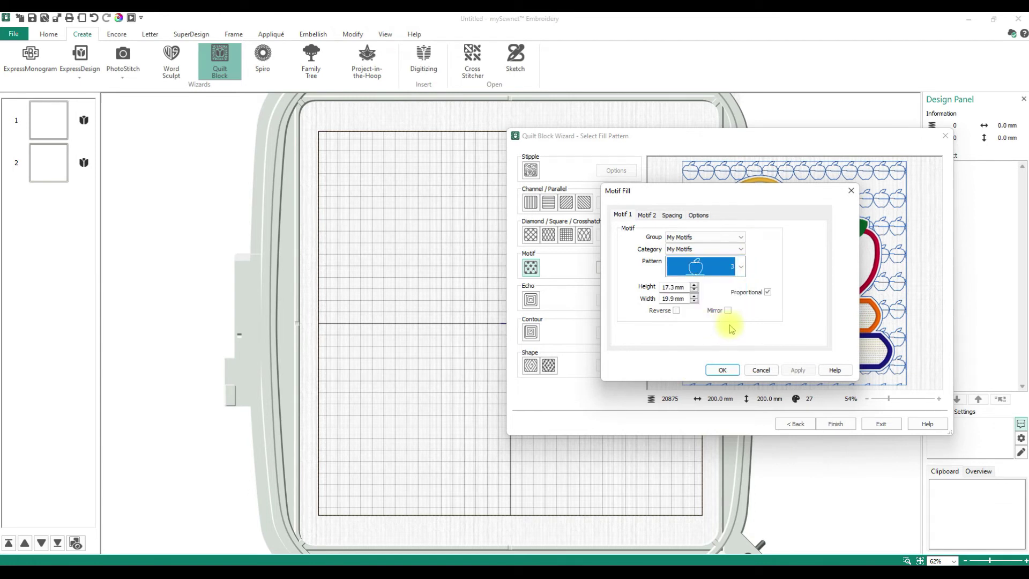
- Set both horizontal and vertical motif gaps to 0%, clearing the integer warning
{"action": "left_click", "coordinate": [672, 216]}
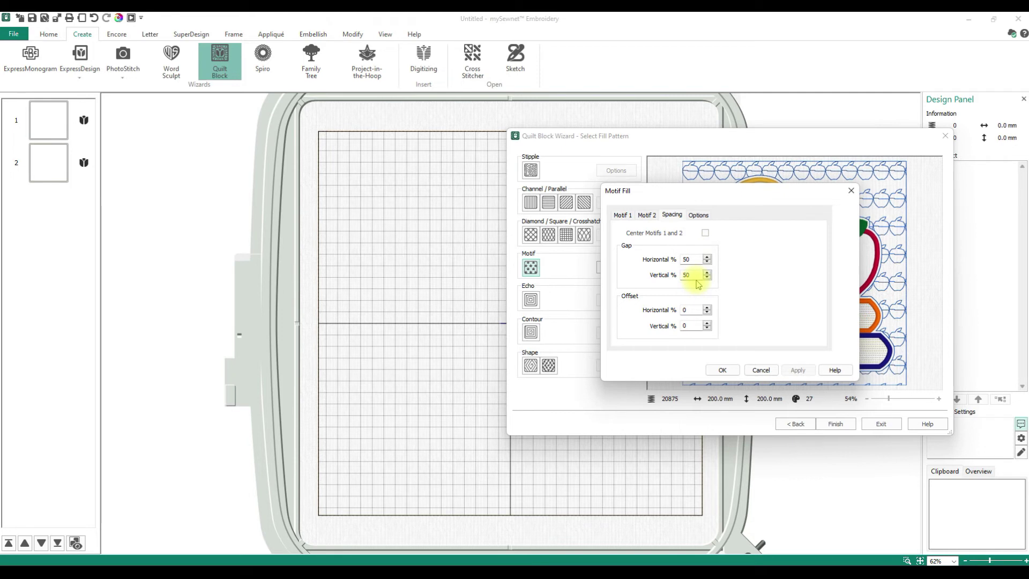
{"action": "double_click", "coordinate": [690, 260]}
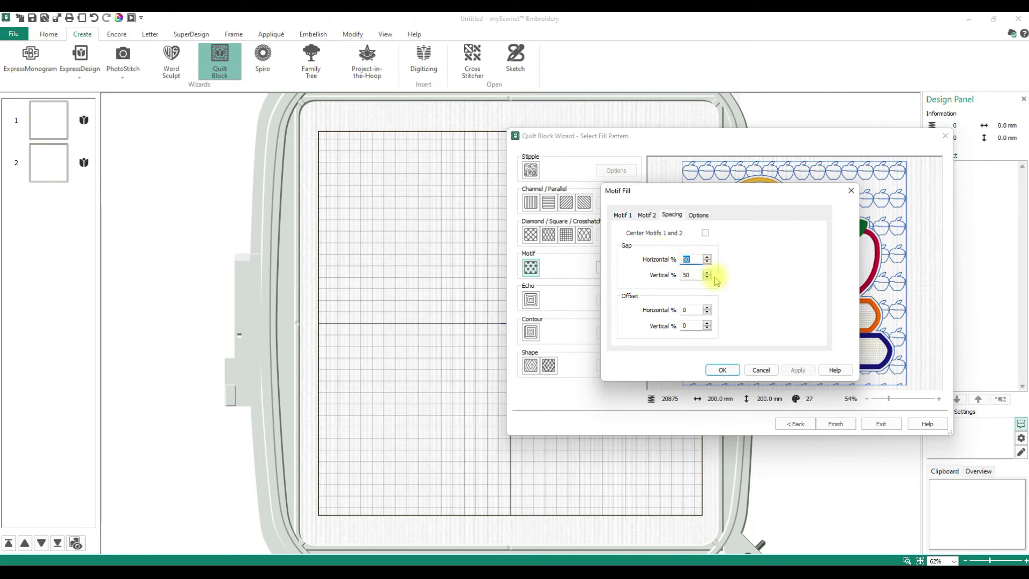
{"action": "key", "text": "BackSpace"}
{"action": "double_click", "coordinate": [690, 275]}
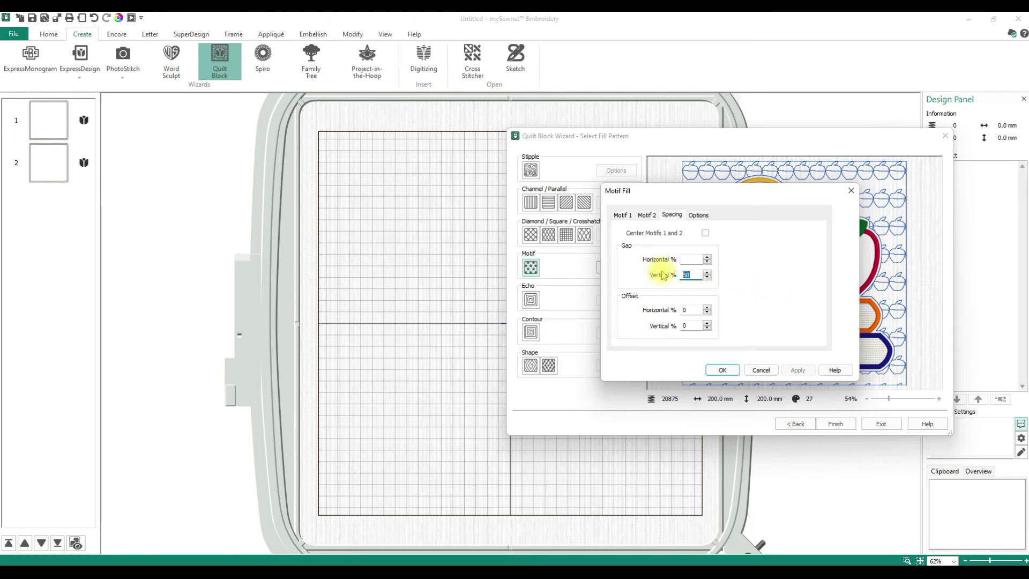
{"action": "key", "text": "BackSpace"}
{"action": "left_click", "coordinate": [727, 370]}
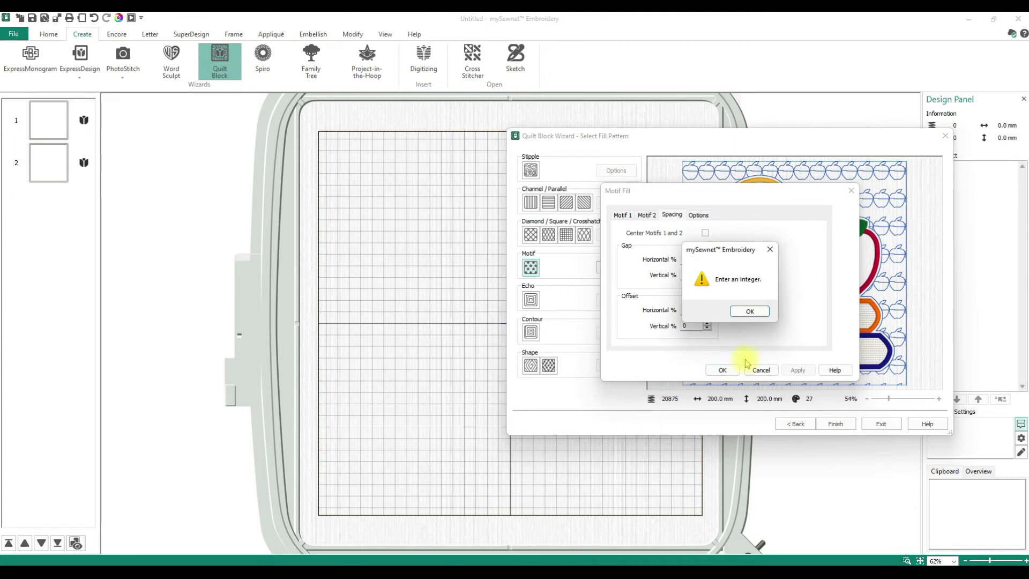
{"action": "left_click", "coordinate": [750, 310]}
{"action": "type", "text": "0"}
{"action": "left_click", "coordinate": [692, 275]}
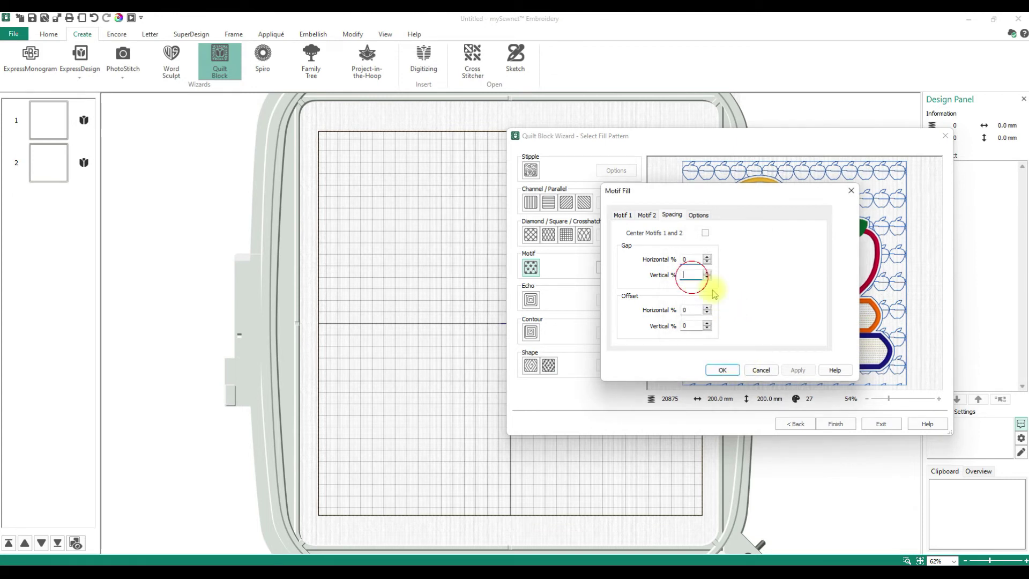
{"action": "type", "text": "0"}
{"action": "left_click", "coordinate": [723, 370]}
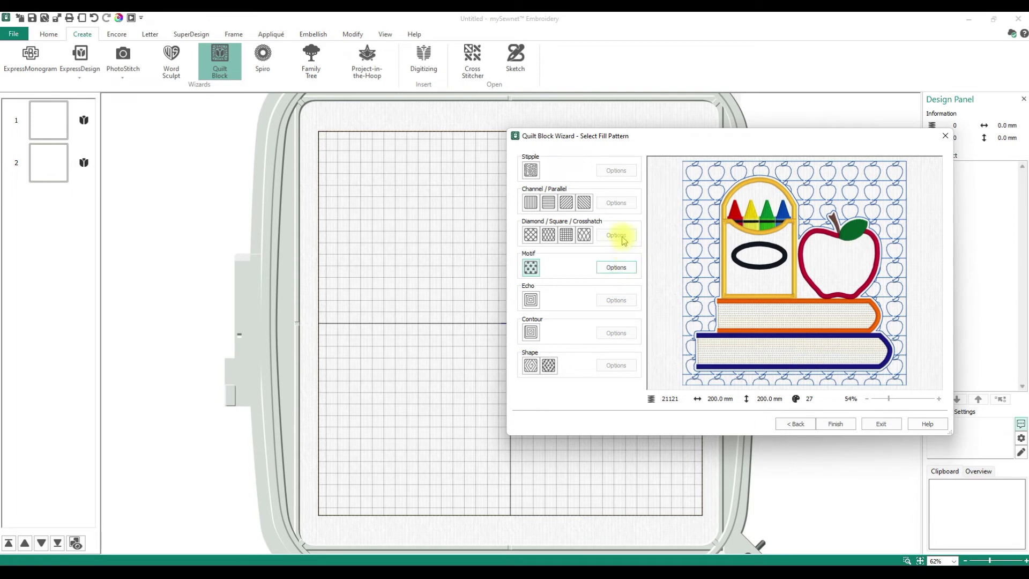
{"action": "left_click", "coordinate": [616, 267]}
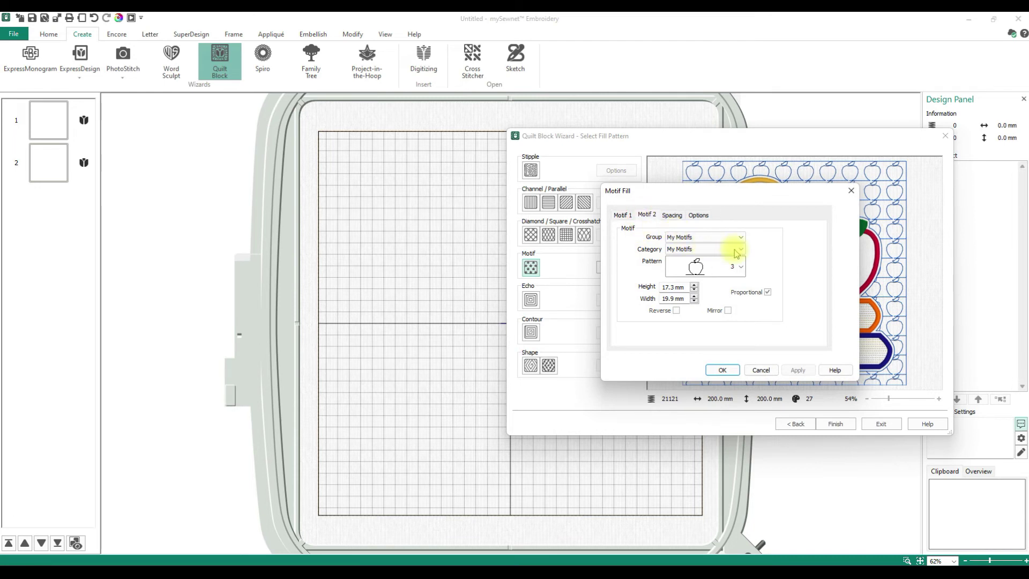
- Enable Use Motif 2 and set it to My Motifs apple pattern 3
{"action": "left_click", "coordinate": [645, 216]}
{"action": "left_click", "coordinate": [714, 231]}
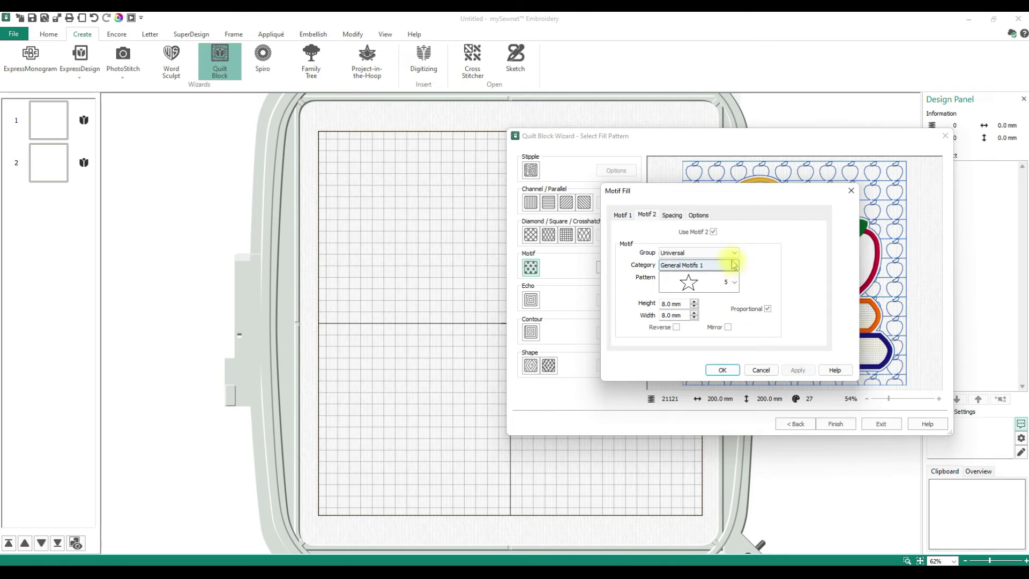
{"action": "left_click", "coordinate": [735, 268]}
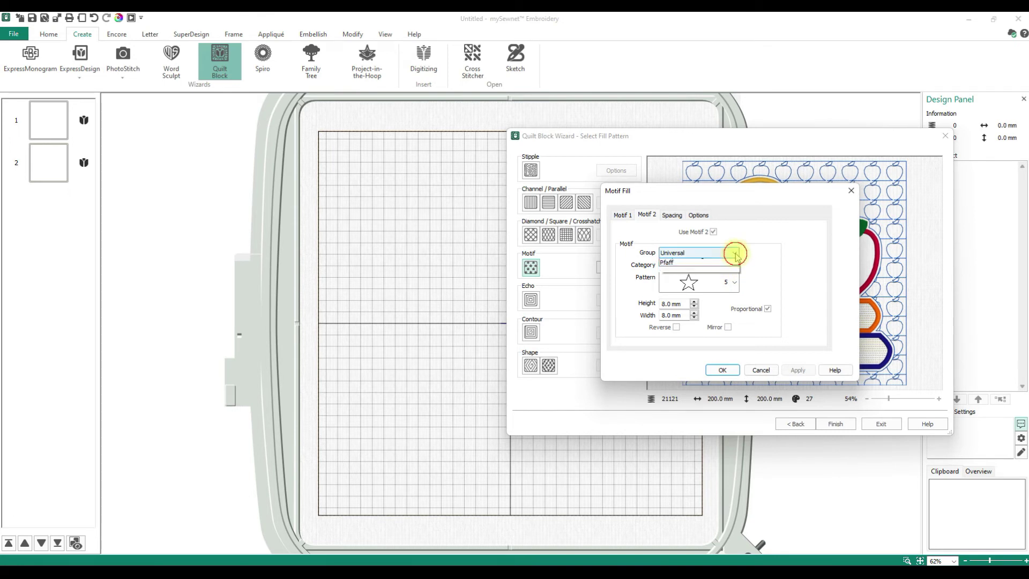
{"action": "left_click", "coordinate": [726, 268]}
{"action": "left_click", "coordinate": [729, 252]}
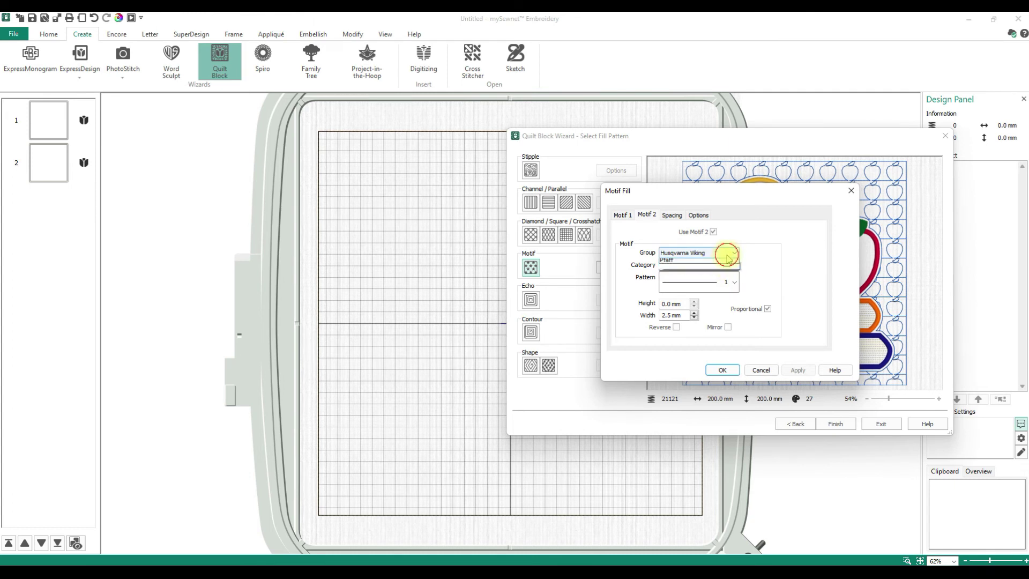
{"action": "left_click", "coordinate": [729, 273]}
{"action": "left_click", "coordinate": [732, 268]}
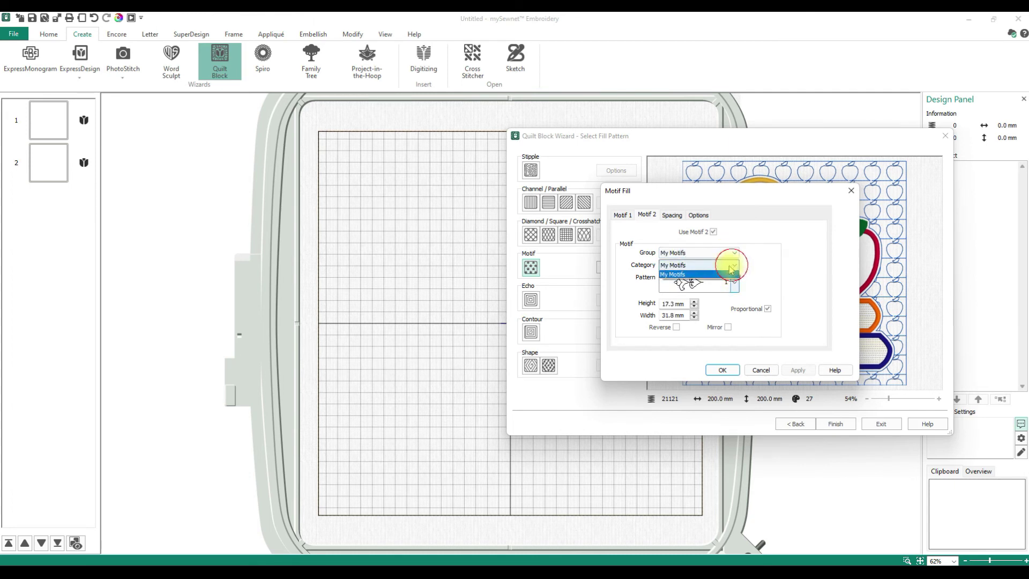
{"action": "left_click", "coordinate": [692, 274]}
{"action": "left_click", "coordinate": [705, 284]}
{"action": "left_click", "coordinate": [704, 347]}
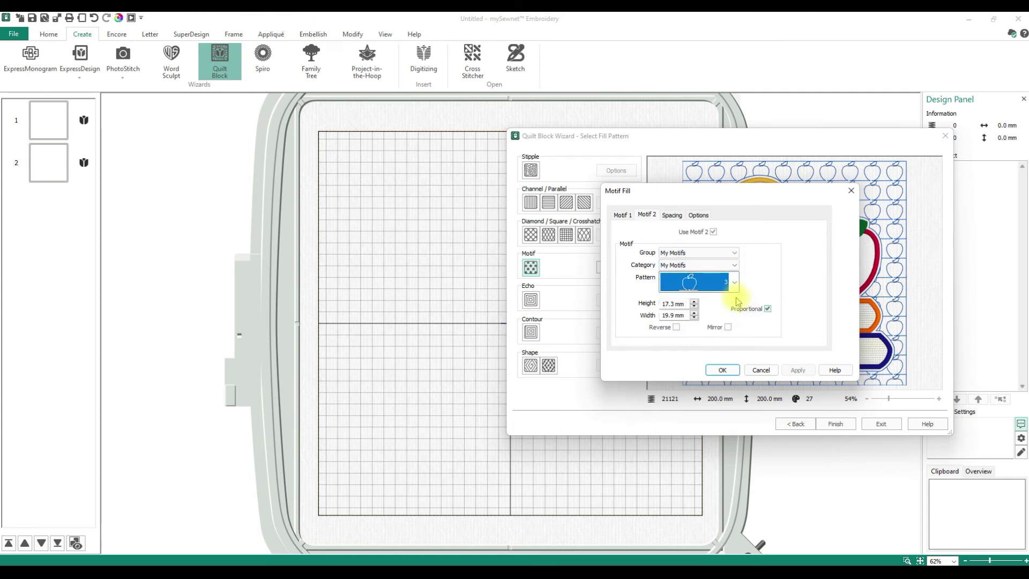
- Set 50% horizontal and vertical gaps with Motifs 1 and 2 centred
{"action": "left_click", "coordinate": [672, 215]}
{"action": "double_click", "coordinate": [686, 260]}
{"action": "type", "text": "50"}
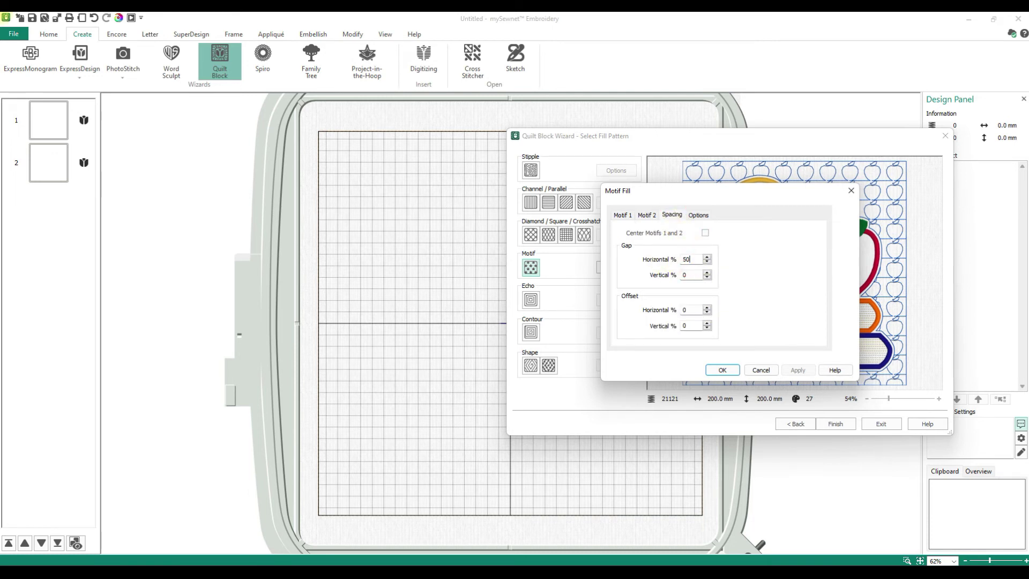
{"action": "double_click", "coordinate": [685, 275]}
{"action": "type", "text": "50"}
{"action": "left_click", "coordinate": [705, 233]}
{"action": "left_click", "coordinate": [717, 370]}
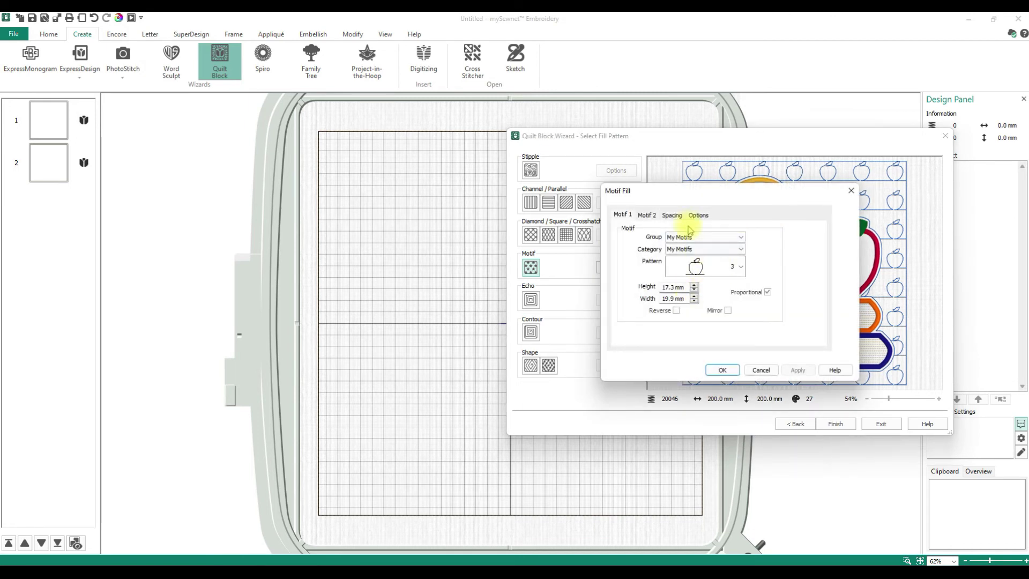
- Give the motif fill a 50% vertical offset
{"action": "left_click", "coordinate": [673, 215]}
{"action": "double_click", "coordinate": [697, 325]}
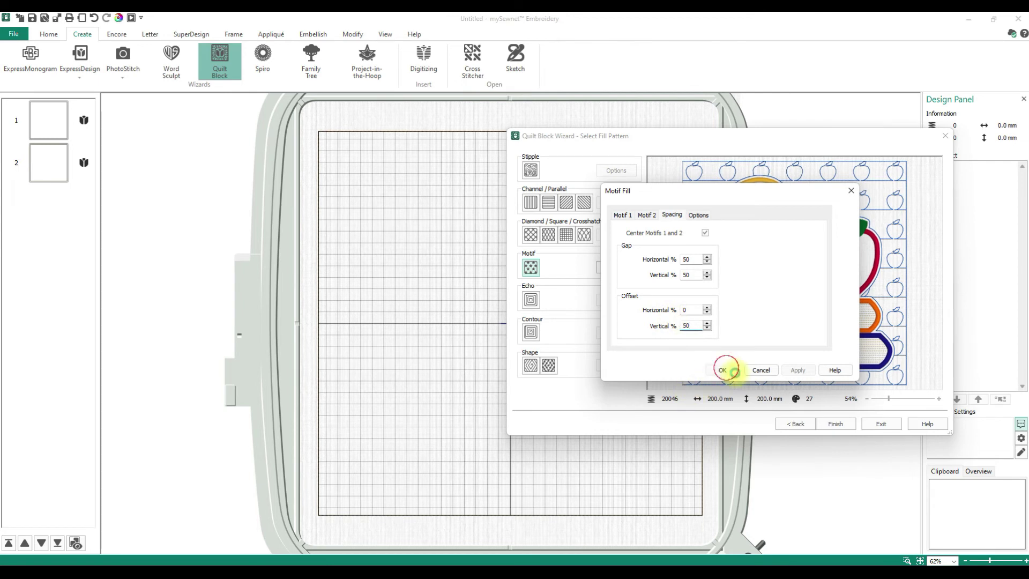
{"action": "left_click", "coordinate": [722, 370]}
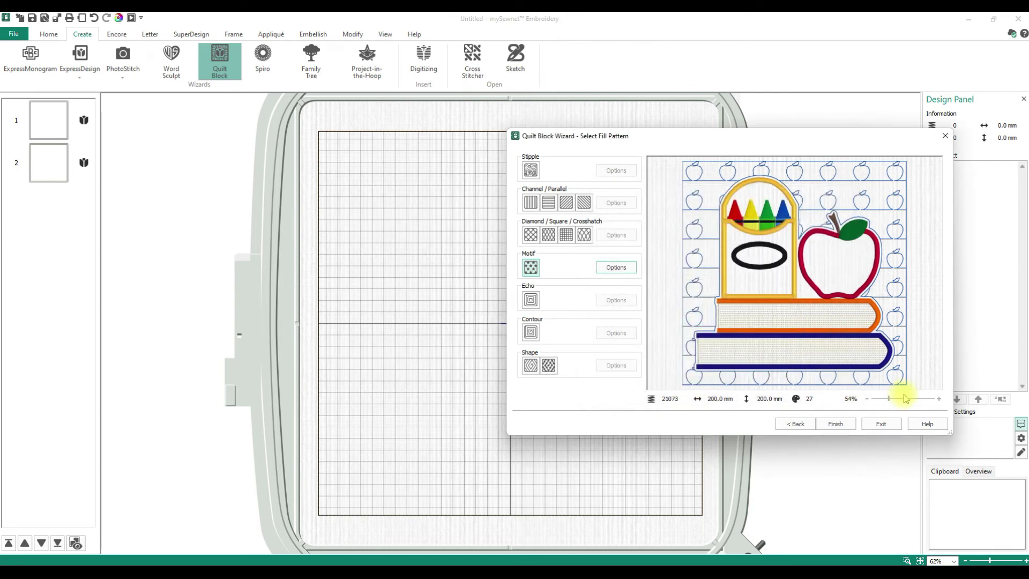
- Uncentre motifs 1 and 2, set offsets to 50% horizontal and 0% vertical, and finish the block
{"action": "left_click", "coordinate": [611, 267]}
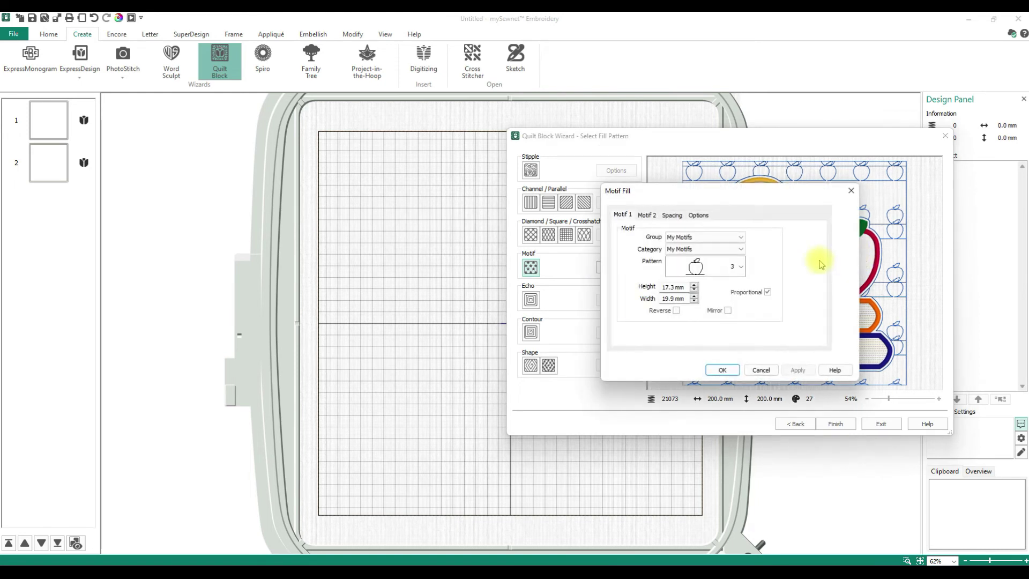
{"action": "left_click", "coordinate": [672, 215]}
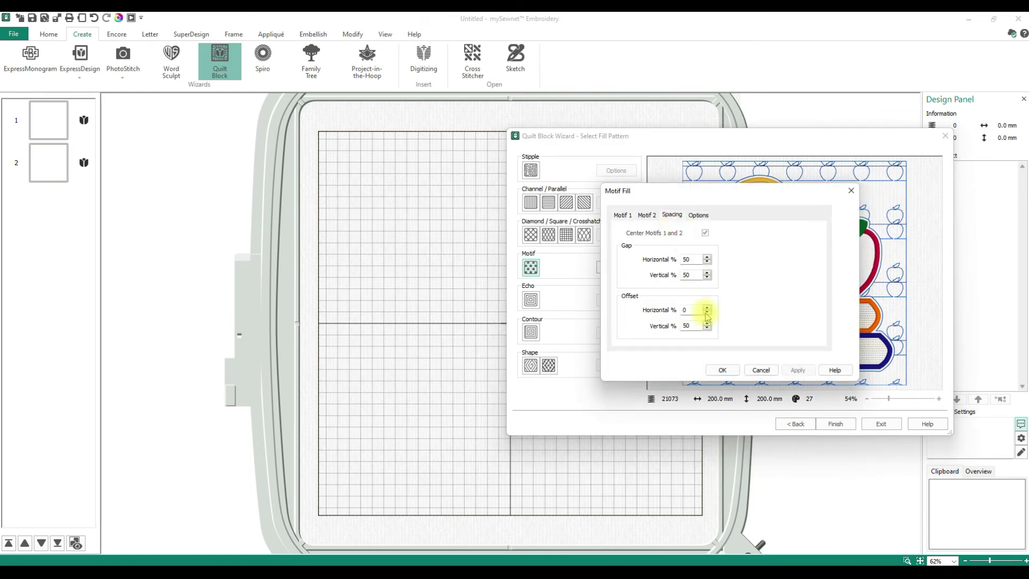
{"action": "double_click", "coordinate": [691, 325]}
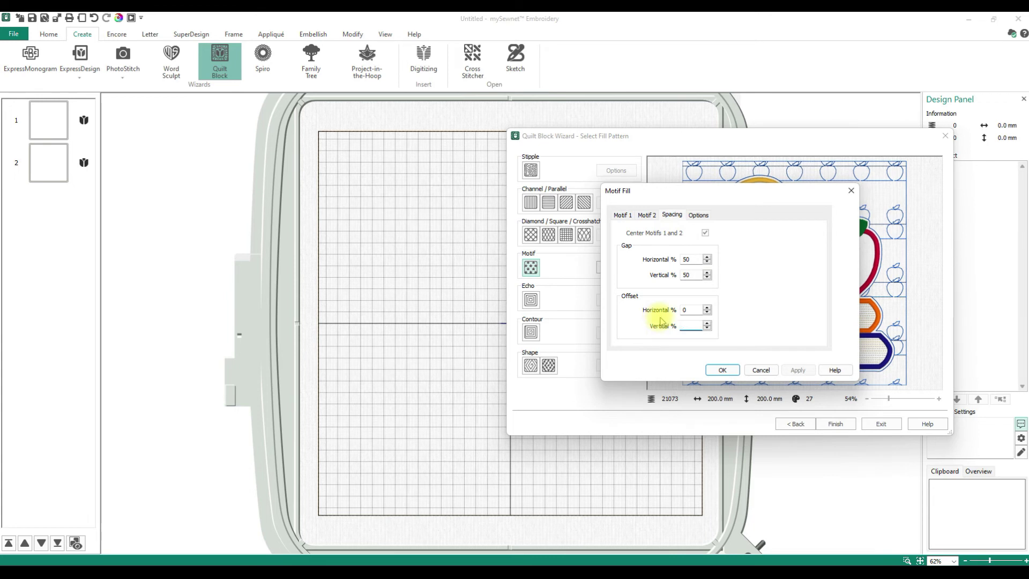
{"action": "type", "text": "0"}
{"action": "left_click", "coordinate": [706, 232]}
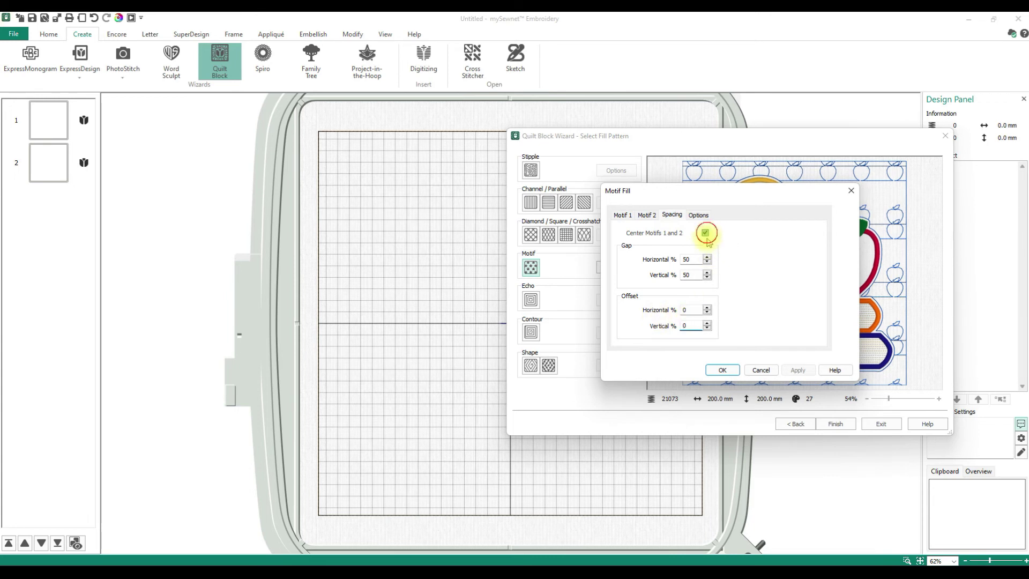
{"action": "key", "text": "BackSpace"}
{"action": "type", "text": "50"}
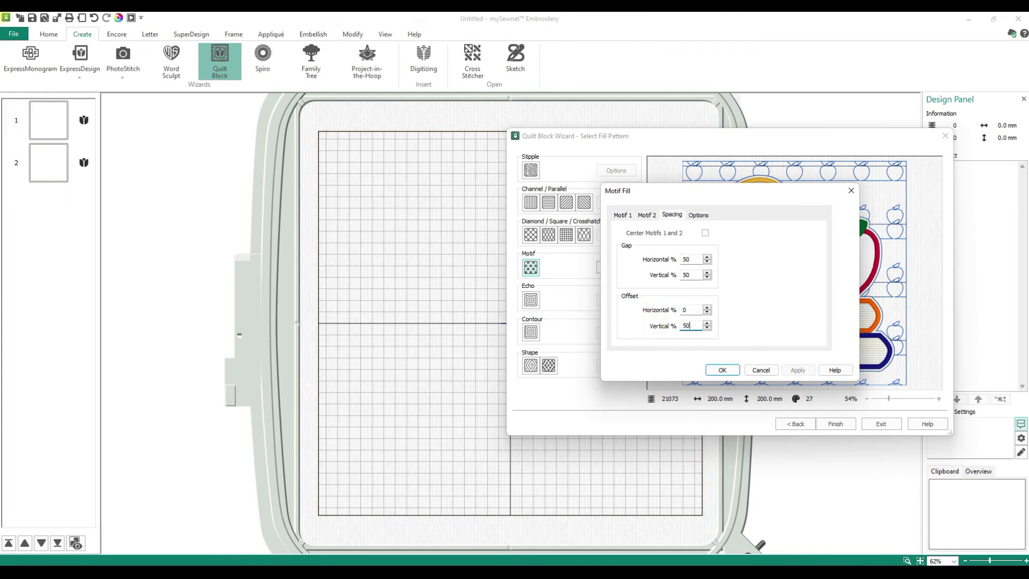
{"action": "key", "text": "shift+Home"}
{"action": "key", "text": "shift+Tab"}
{"action": "type", "text": "50"}
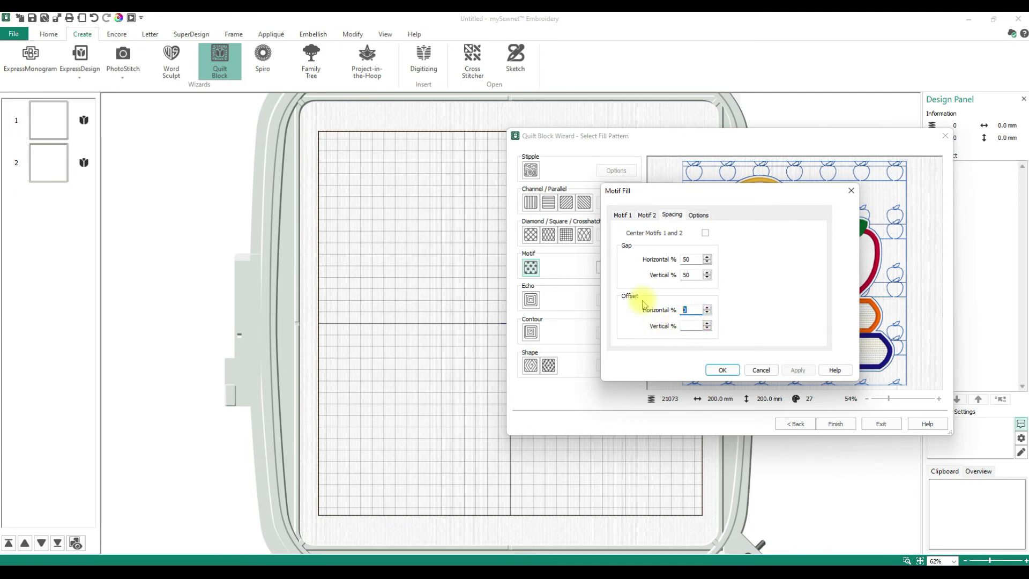
{"action": "left_click", "coordinate": [690, 325]}
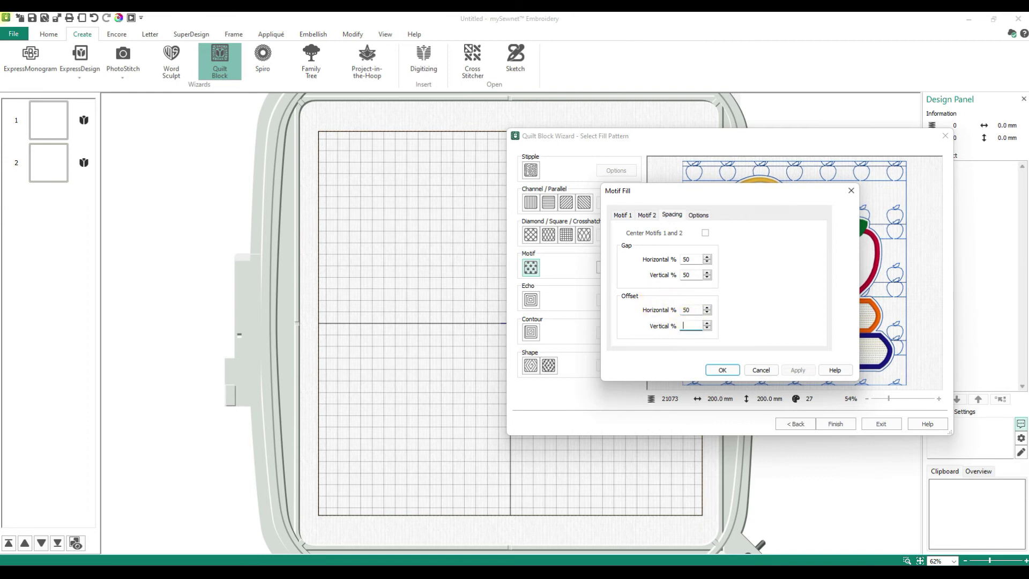
{"action": "type", "text": "0"}
{"action": "left_click", "coordinate": [729, 370]}
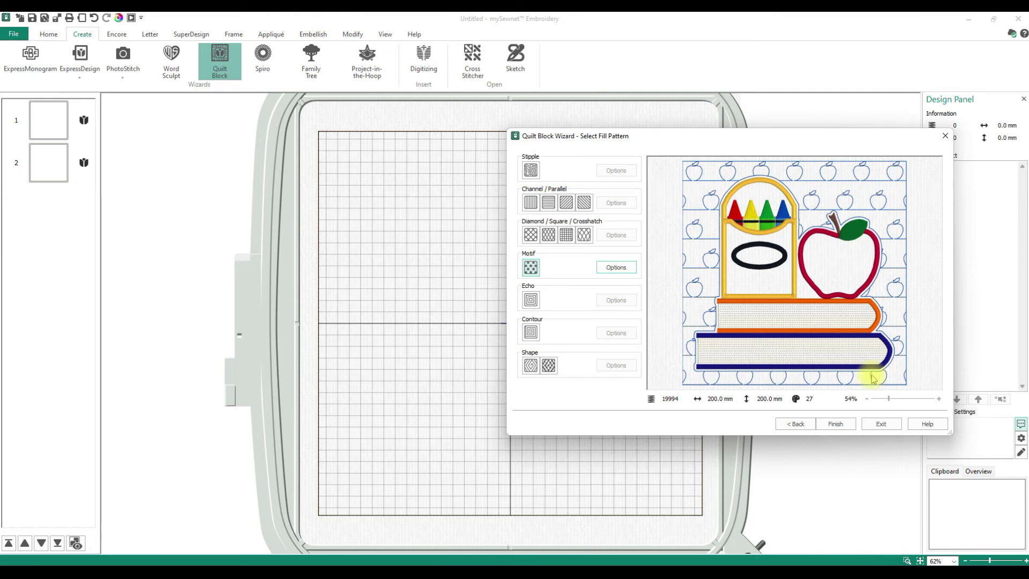
{"action": "left_click", "coordinate": [837, 423]}
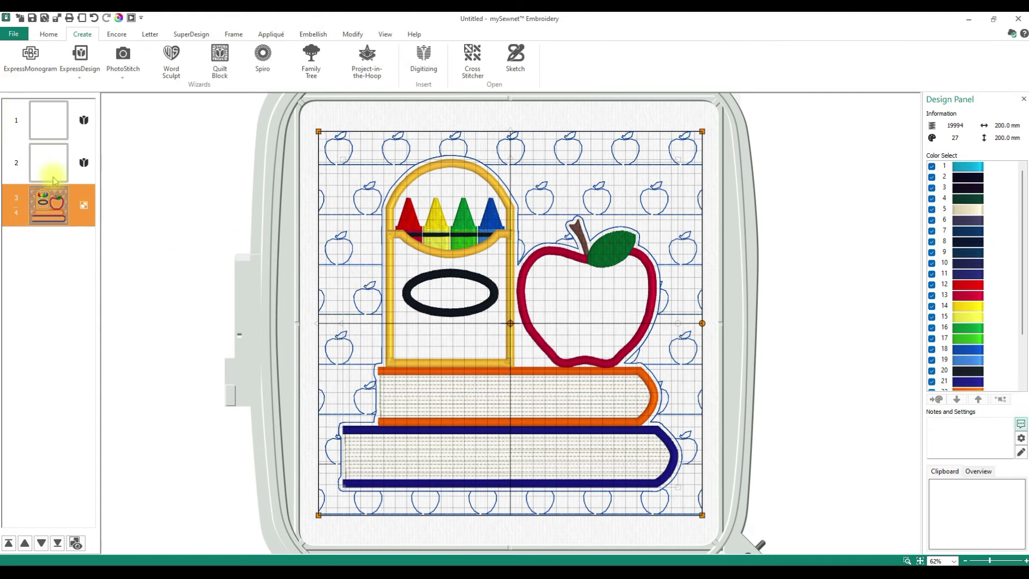
- Bring up the File start page for new projects, reopening it with Alt+F
{"action": "left_click", "coordinate": [13, 34]}
{"action": "left_click", "coordinate": [19, 32]}
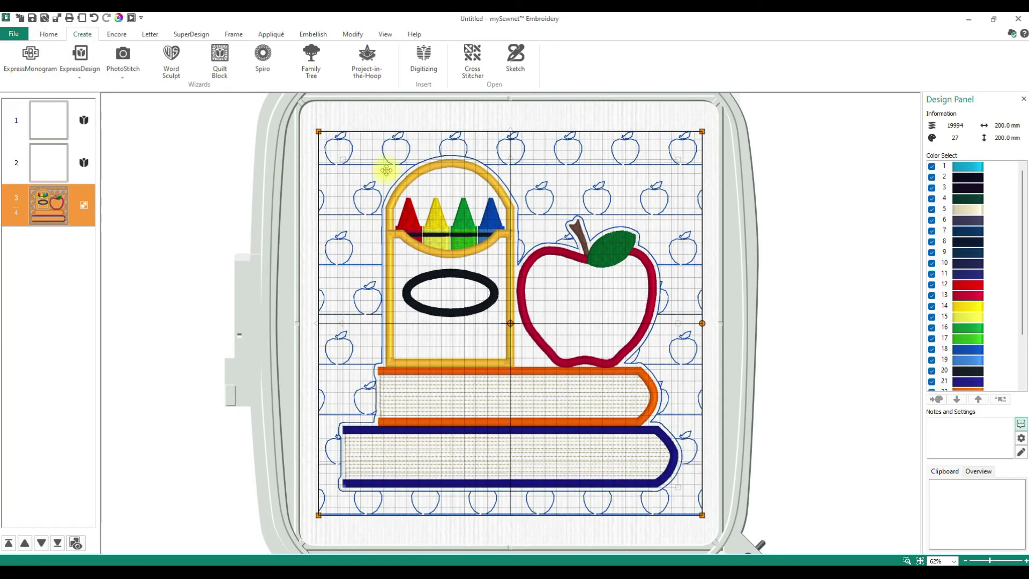
{"action": "key", "text": "alt+f"}
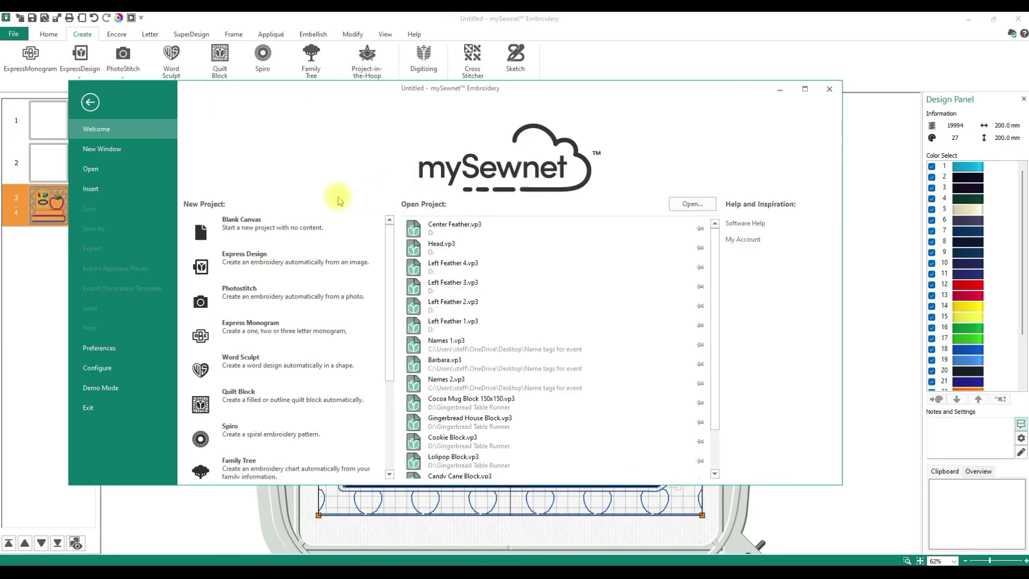
- Create a Blank Canvas project in the 120mm x 120mm Designer Splendid Square Hoop, maximized
{"action": "left_click", "coordinate": [259, 232]}
{"action": "left_click", "coordinate": [465, 224]}
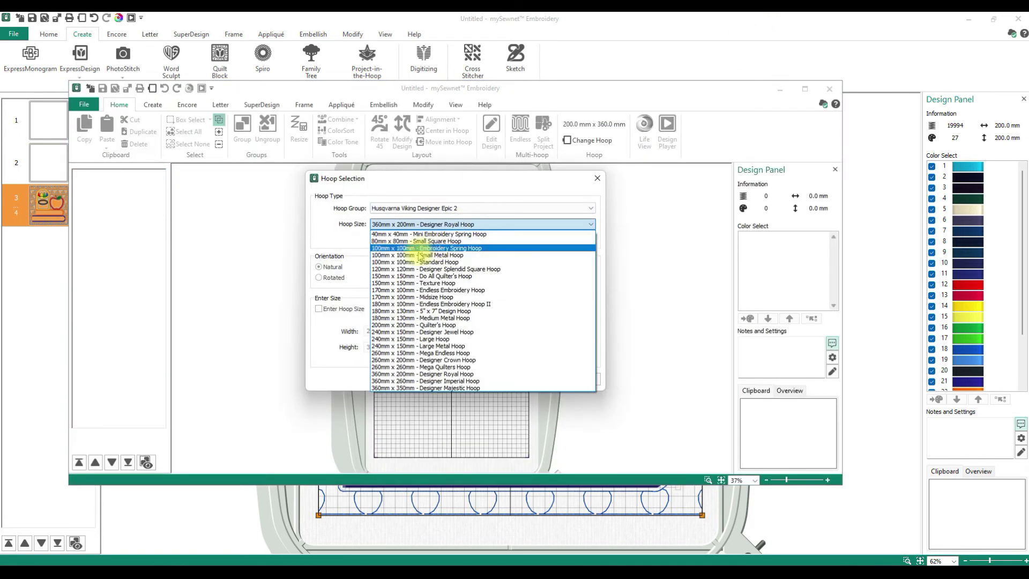
{"action": "left_click", "coordinate": [423, 248]}
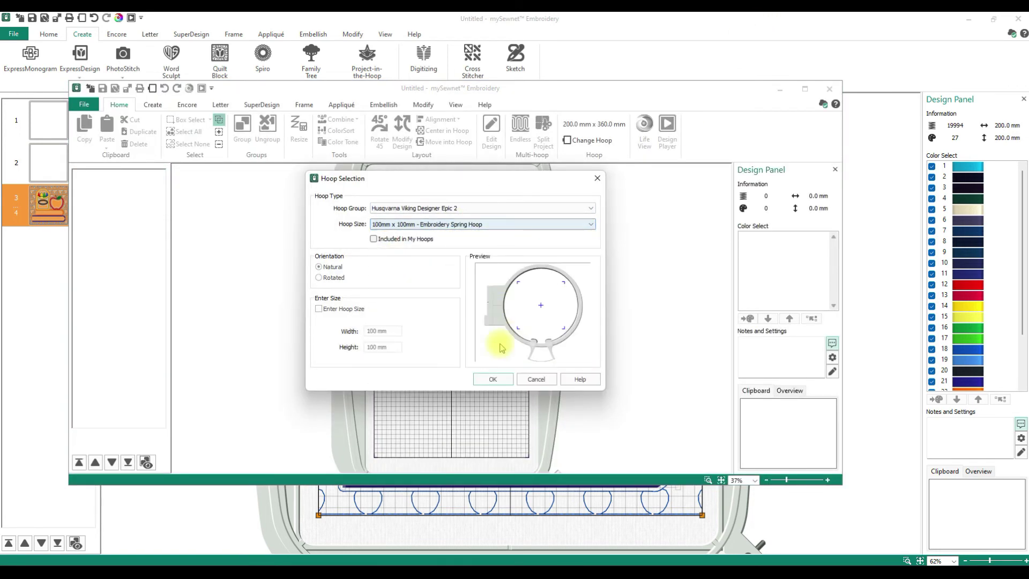
{"action": "left_click", "coordinate": [443, 225]}
{"action": "left_click", "coordinate": [429, 272]}
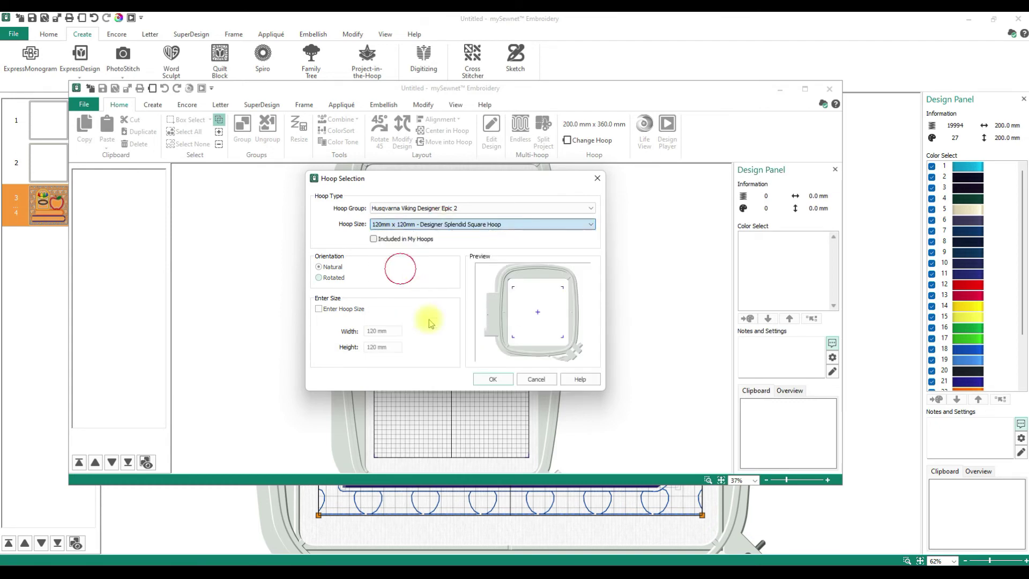
{"action": "left_click", "coordinate": [492, 377]}
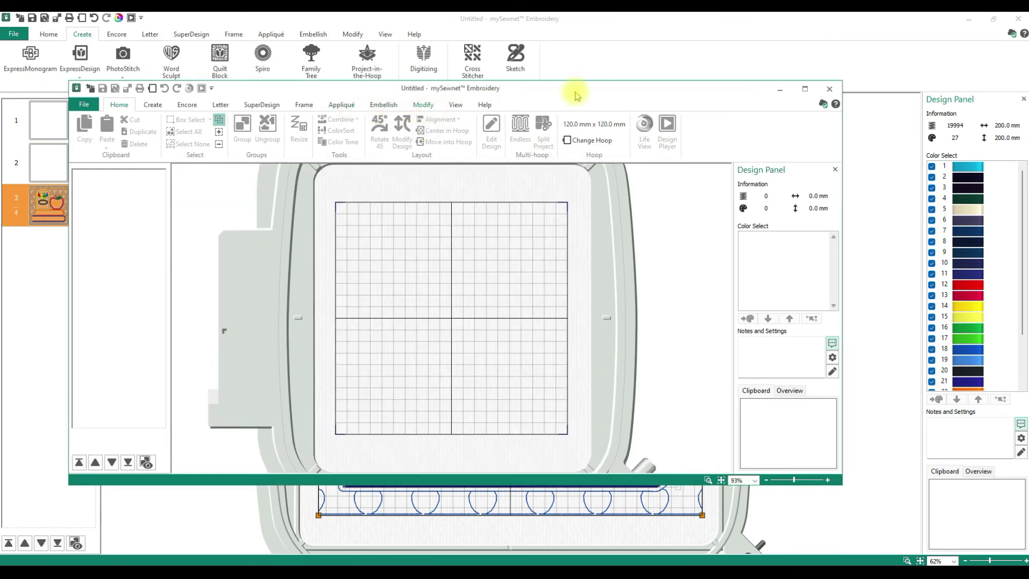
{"action": "left_click", "coordinate": [806, 89]}
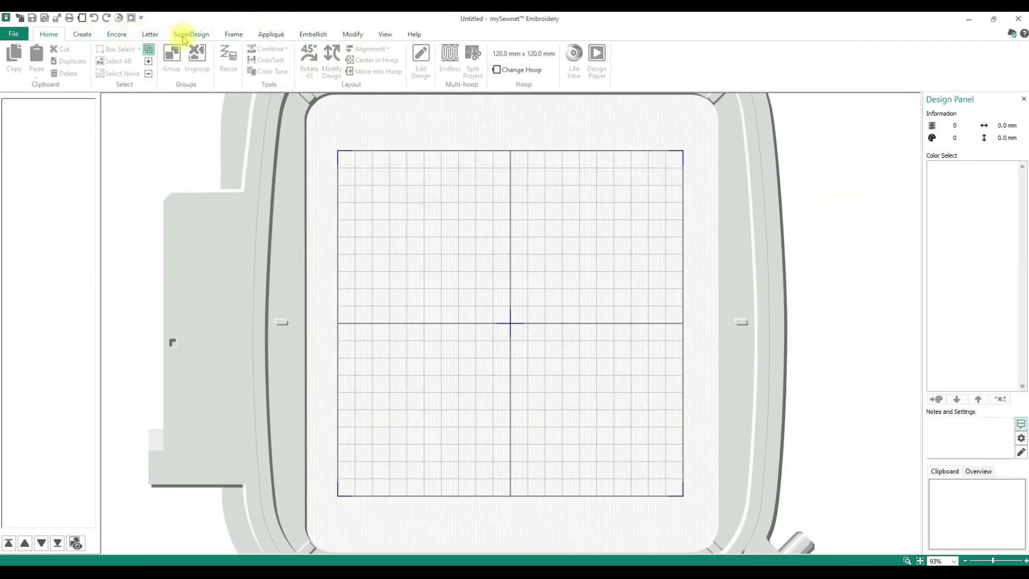
- Apply a Motif Line border from the Frame tab's Border category, giving a 106 mm star border
{"action": "left_click", "coordinate": [233, 38]}
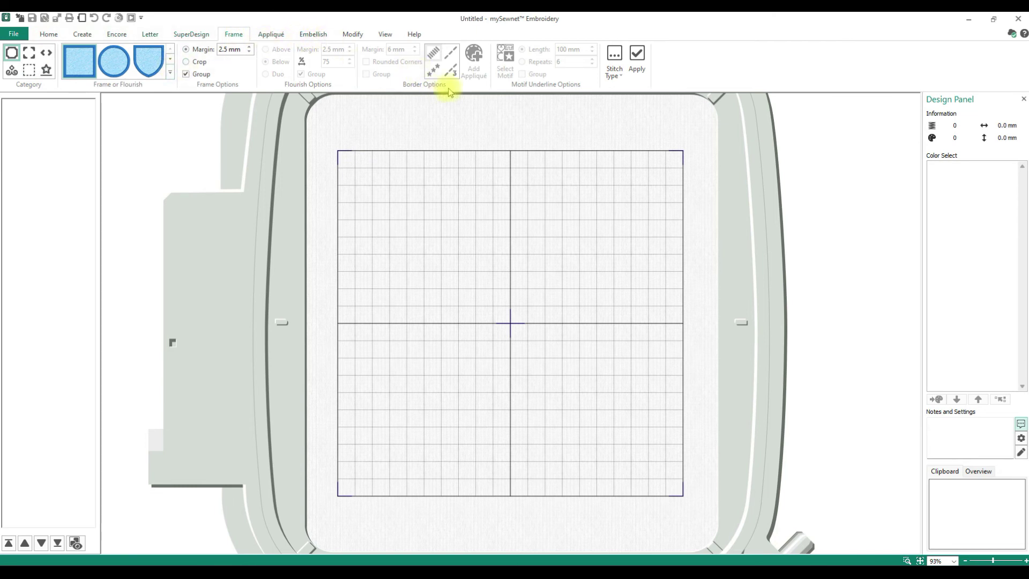
{"action": "left_click", "coordinate": [30, 70]}
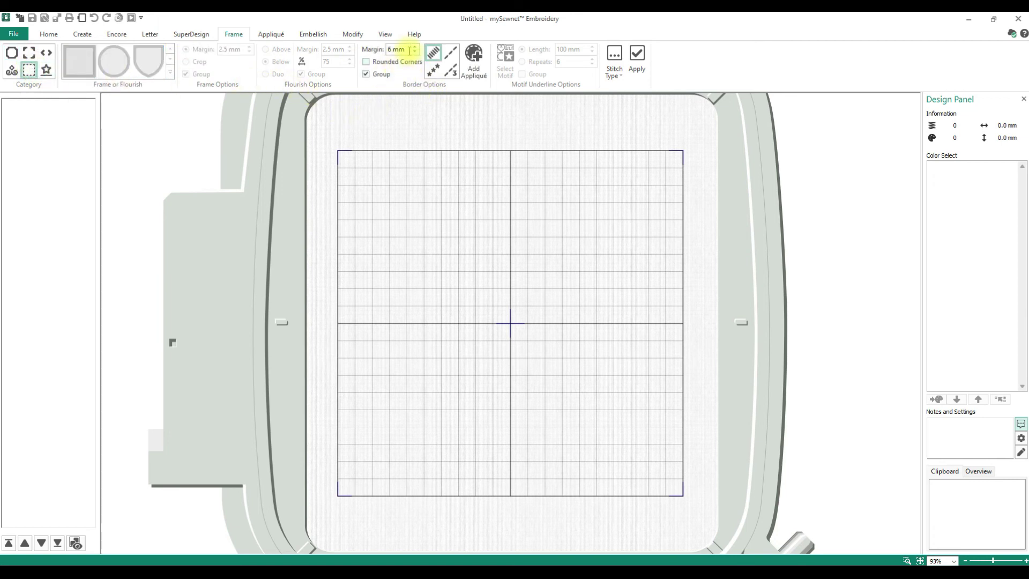
{"action": "left_click", "coordinate": [434, 72]}
{"action": "right_click", "coordinate": [437, 79]}
{"action": "key", "text": "Escape"}
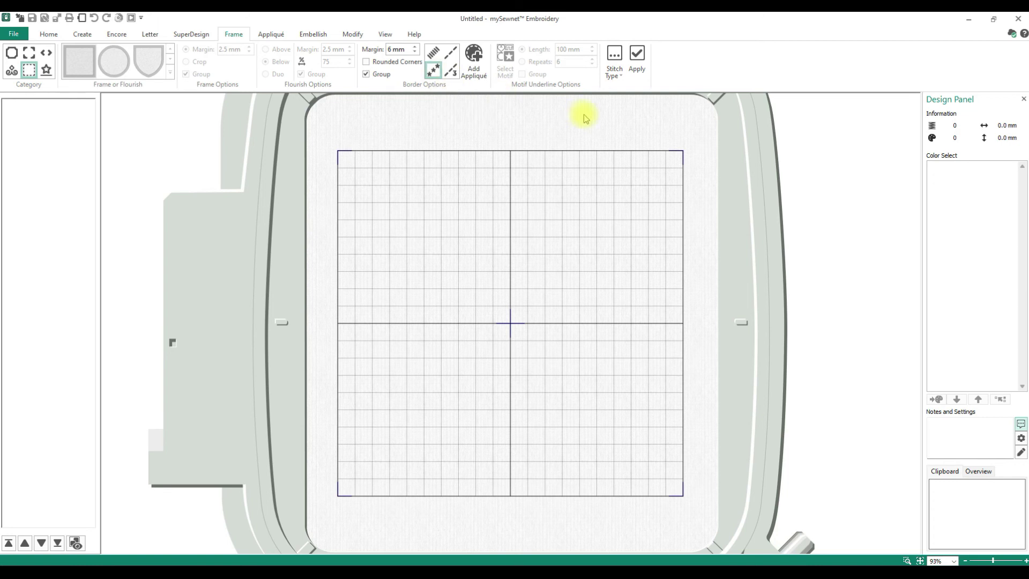
{"action": "left_click", "coordinate": [641, 64]}
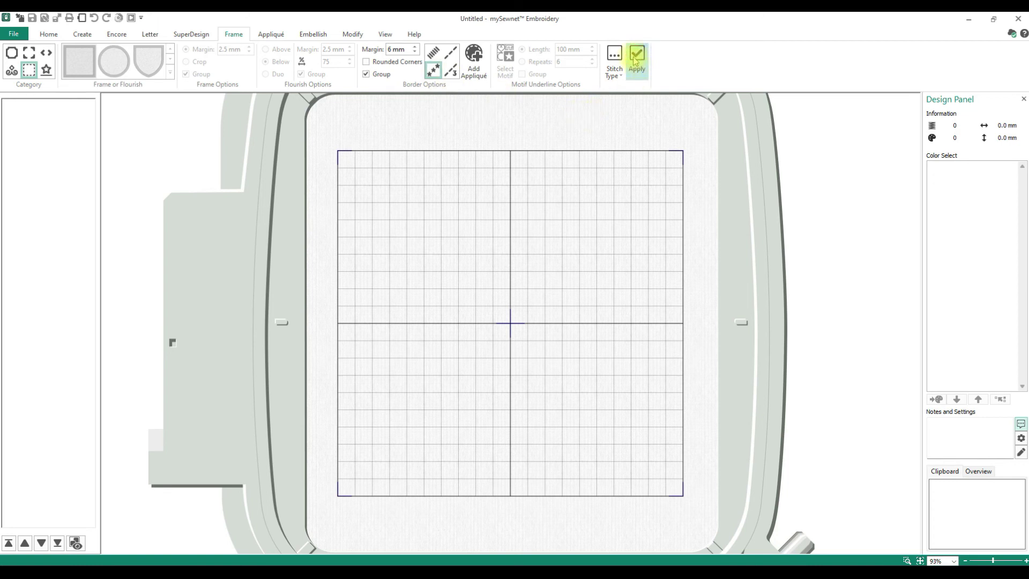
{"action": "left_click", "coordinate": [636, 59]}
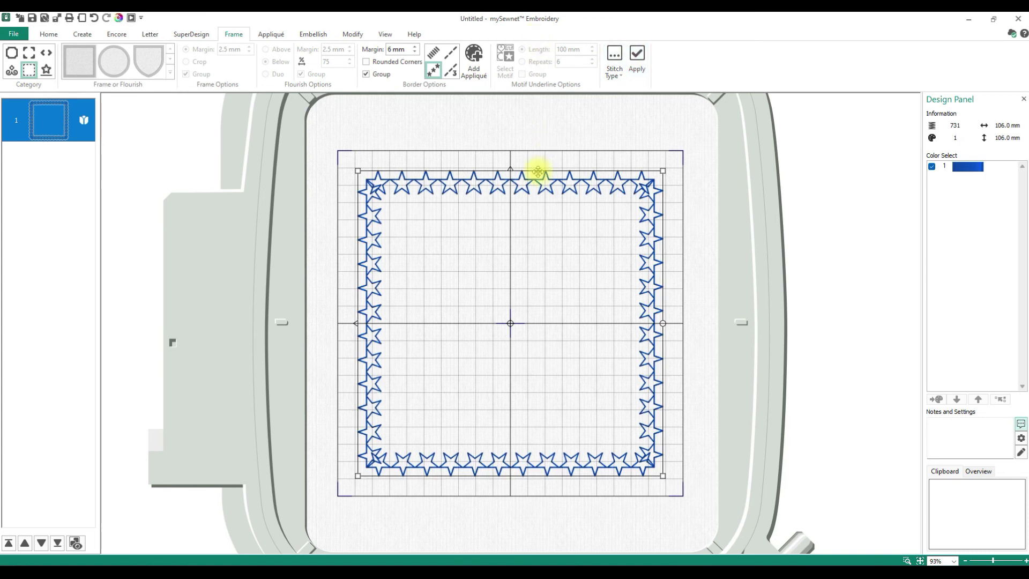
- Check the star border's Properties, then select the border and delete it
{"action": "right_click", "coordinate": [538, 172]}
{"action": "left_click", "coordinate": [597, 193]}
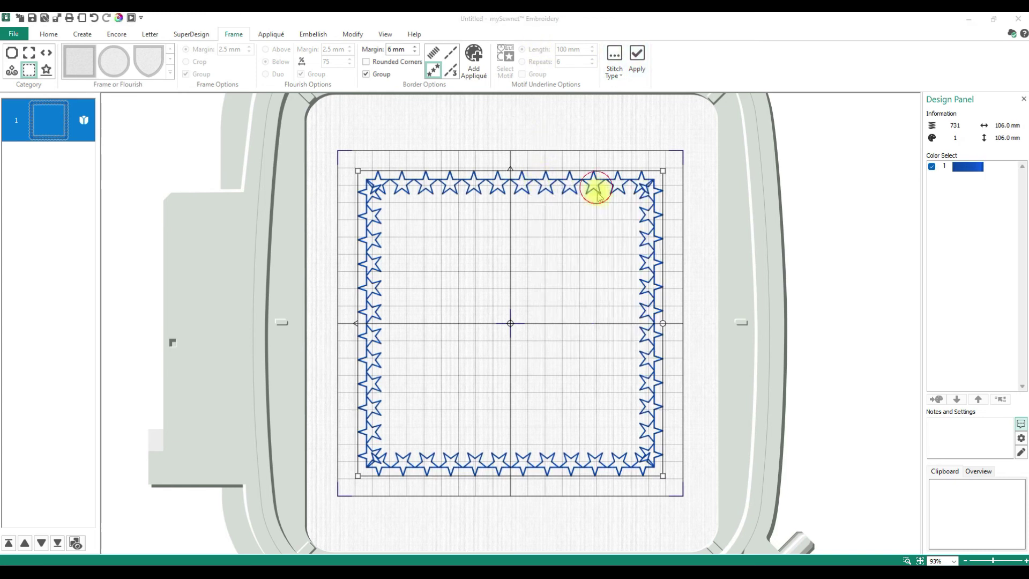
{"action": "left_click", "coordinate": [569, 211]}
{"action": "right_click", "coordinate": [573, 191]}
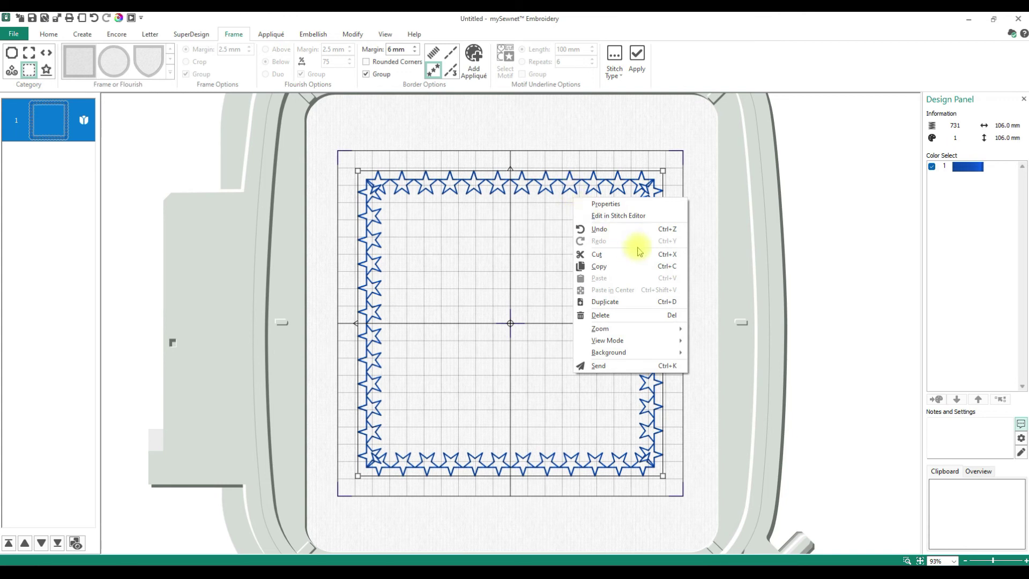
{"action": "left_click", "coordinate": [744, 273]}
{"action": "left_click", "coordinate": [650, 248]}
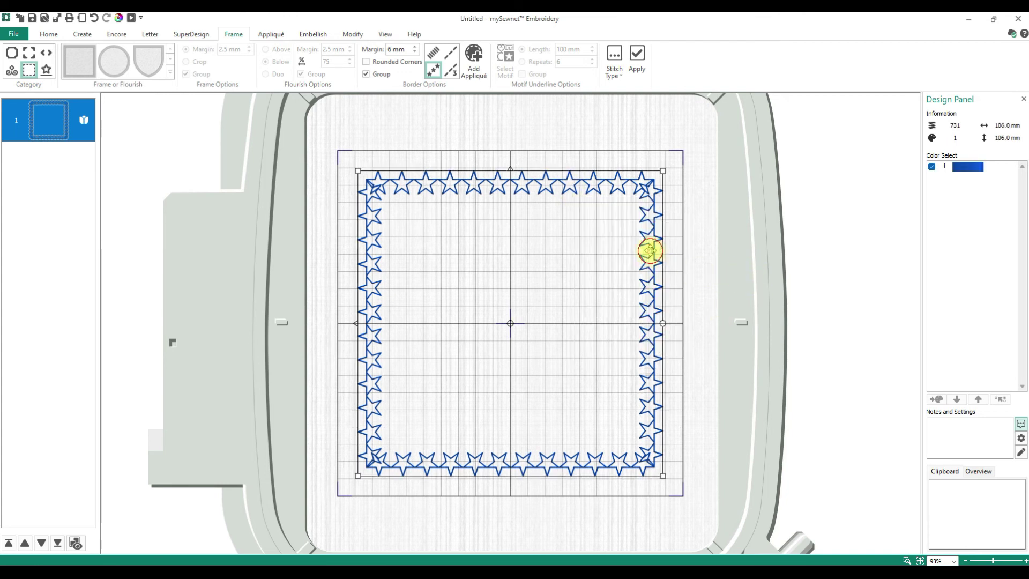
{"action": "key", "text": "Delete"}
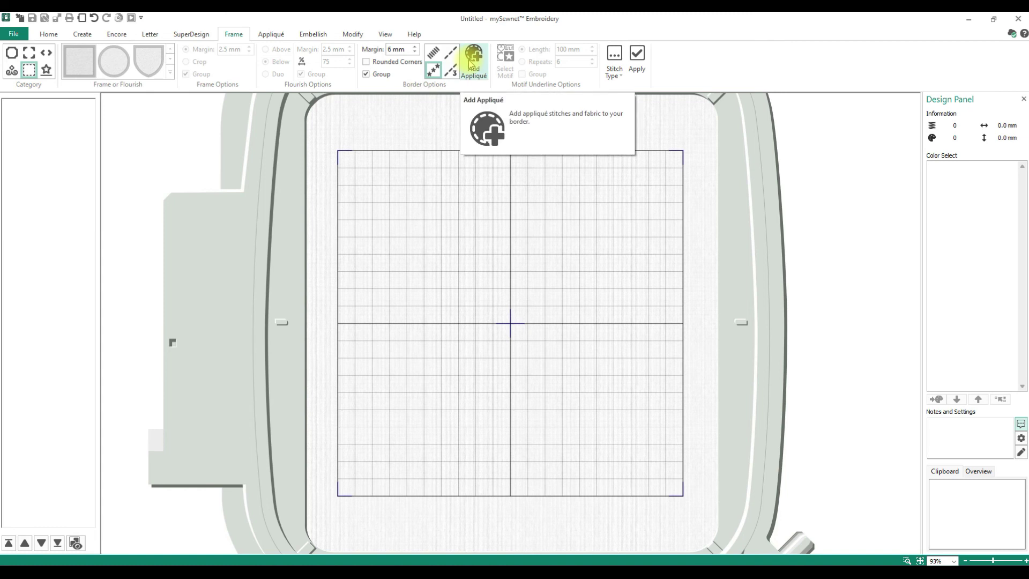
- Set the Motif Line stitch to the custom apple pattern in My Motifs and apply it
{"action": "left_click", "coordinate": [615, 75]}
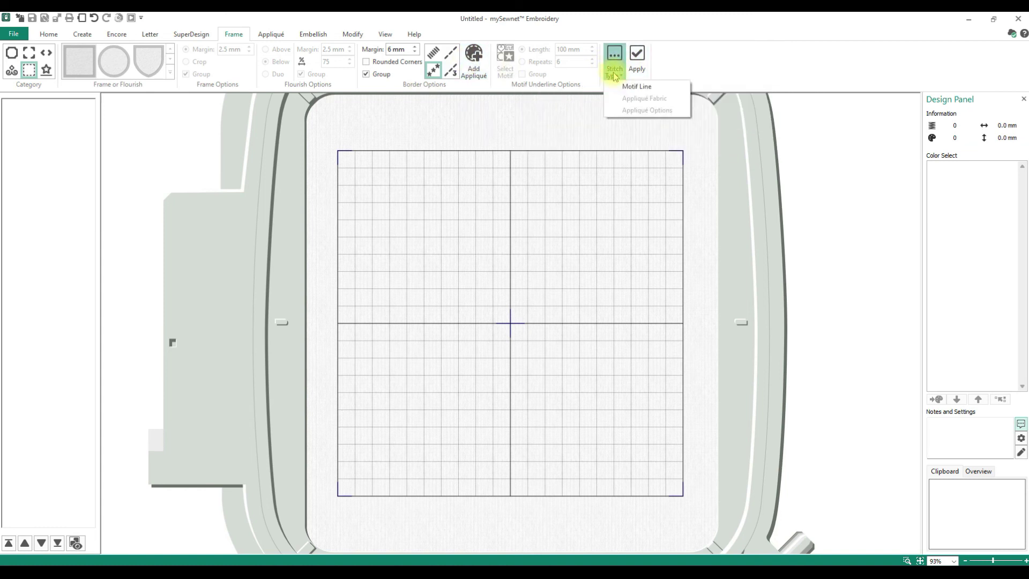
{"action": "left_click", "coordinate": [615, 76]}
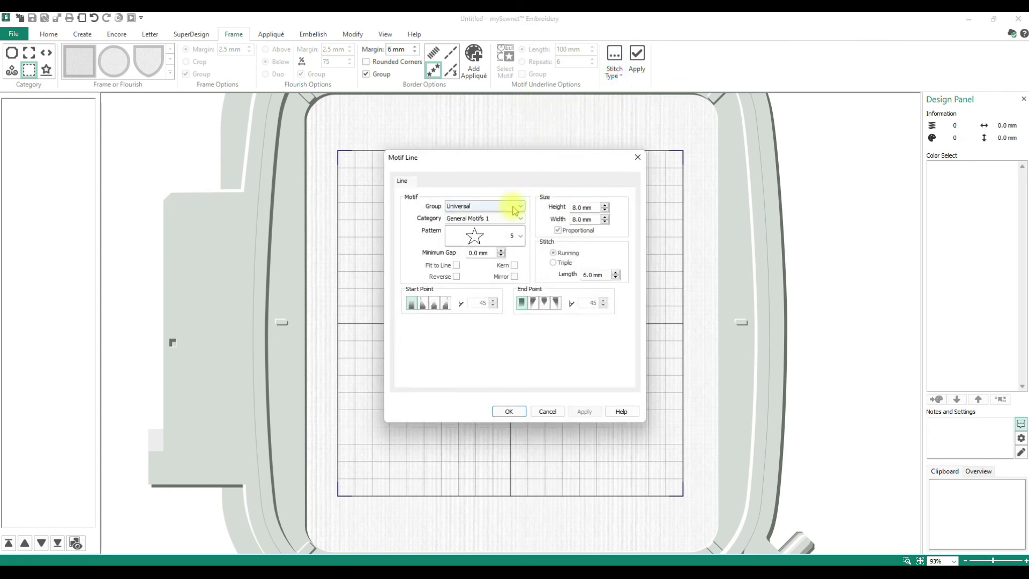
{"action": "left_click", "coordinate": [515, 208]}
{"action": "left_click", "coordinate": [513, 227]}
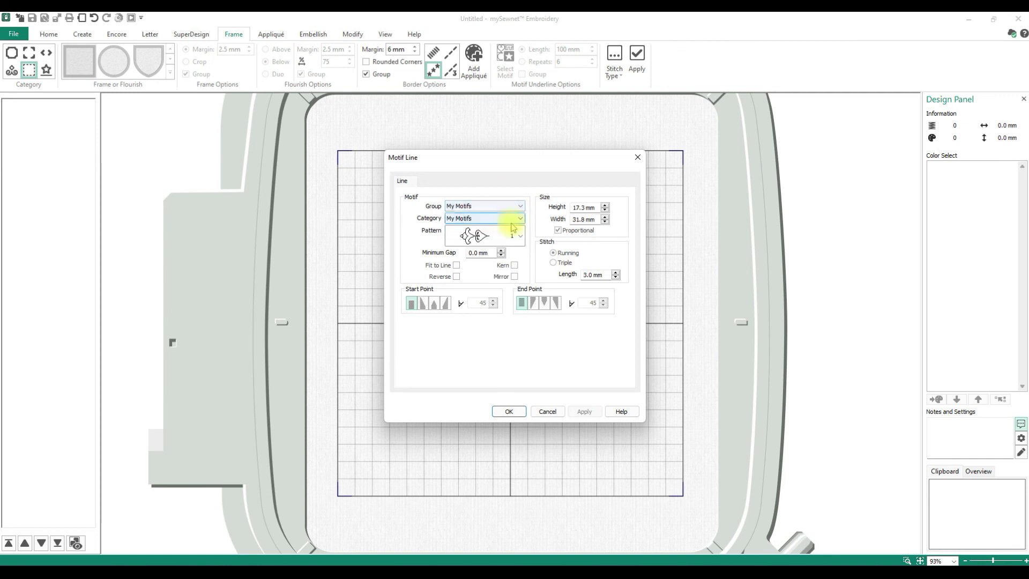
{"action": "left_click", "coordinate": [520, 236]}
{"action": "left_click", "coordinate": [494, 291]}
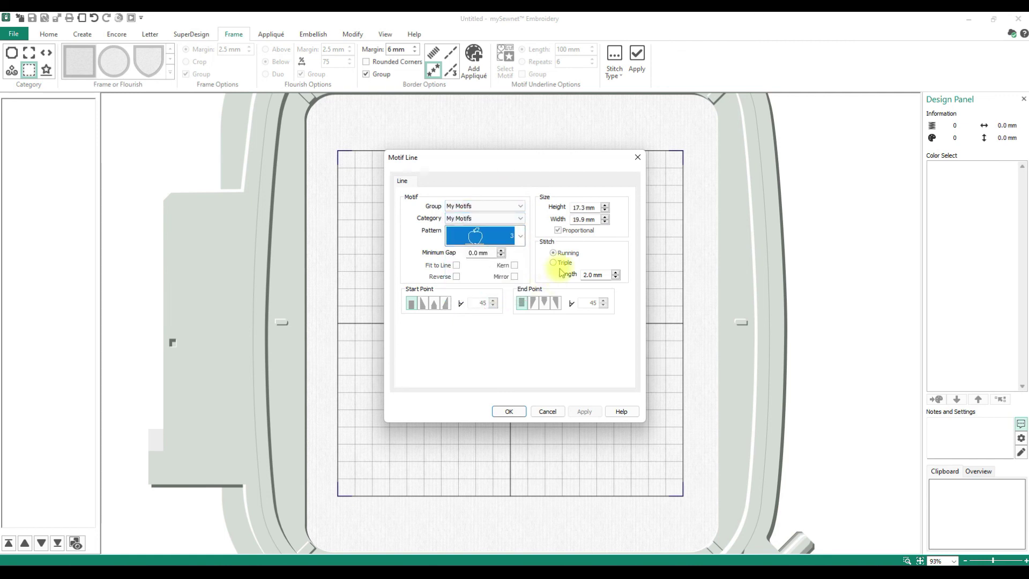
{"action": "left_click", "coordinate": [510, 412]}
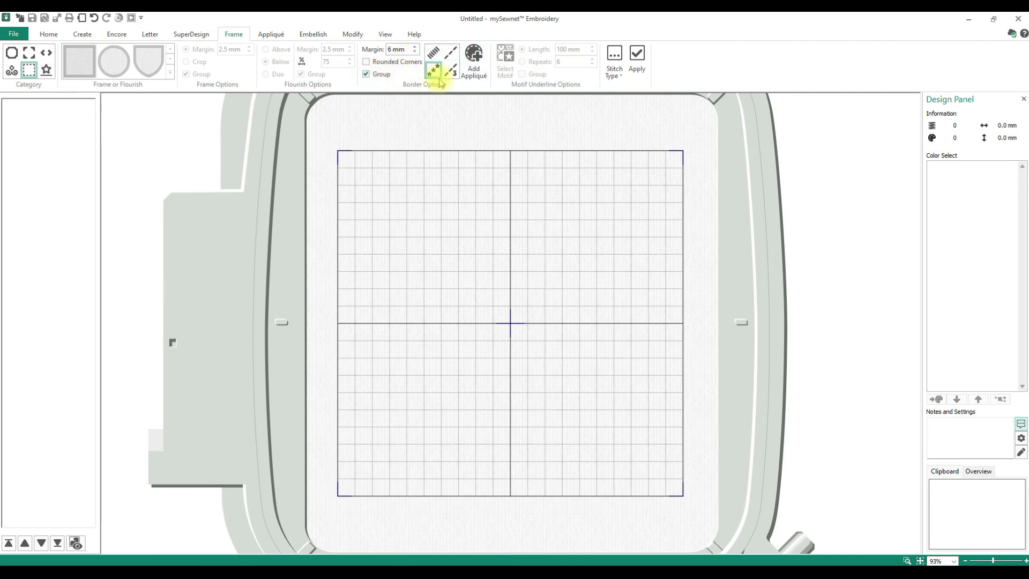
{"action": "left_click", "coordinate": [638, 55]}
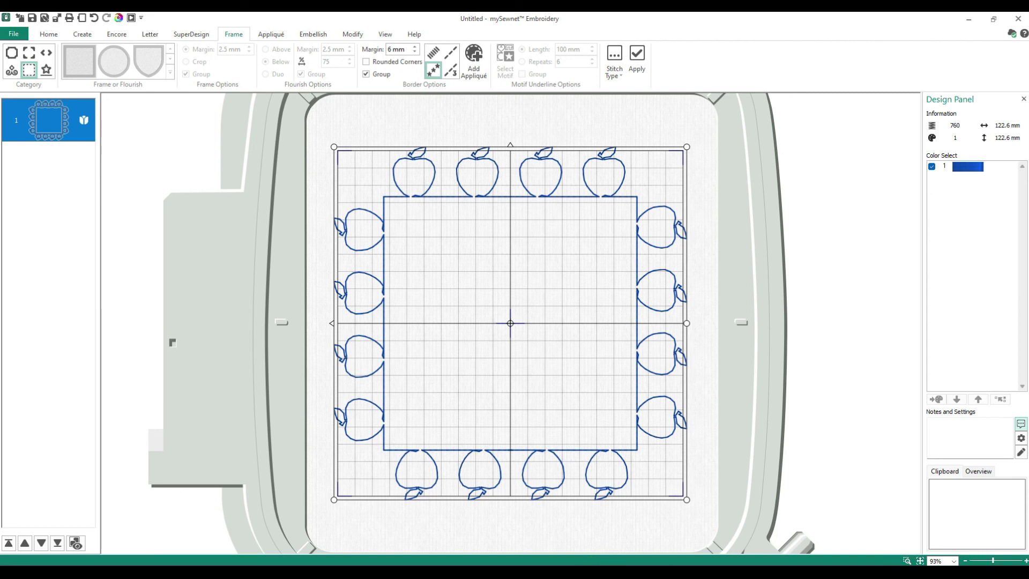
- Confirm the 122.6 × 122.6 mm, 760-stitch apple motif-line border in the hoop
{"action": "mouse_move", "coordinate": [598, 572]}
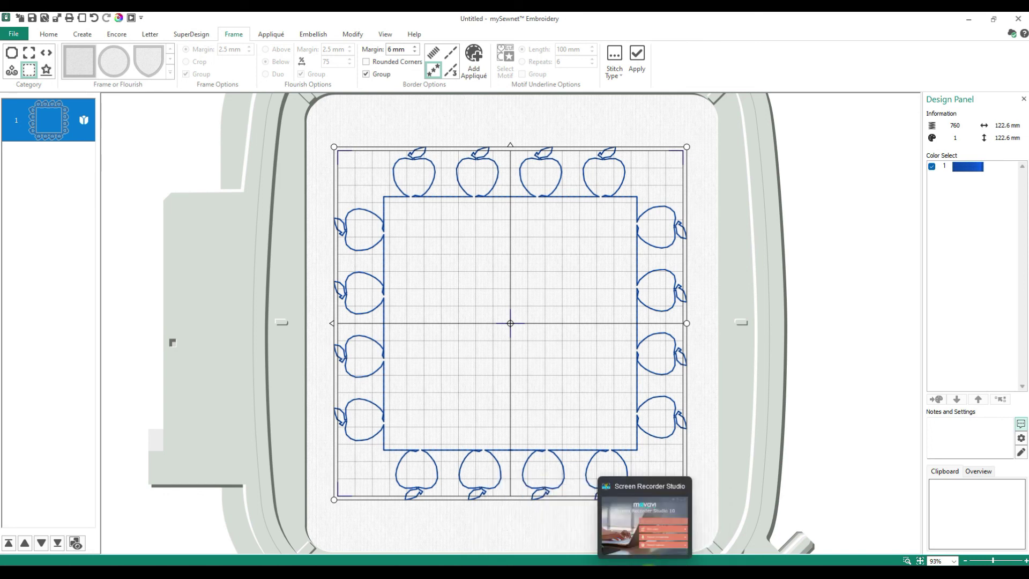
{"action": "left_click", "coordinate": [655, 523]}
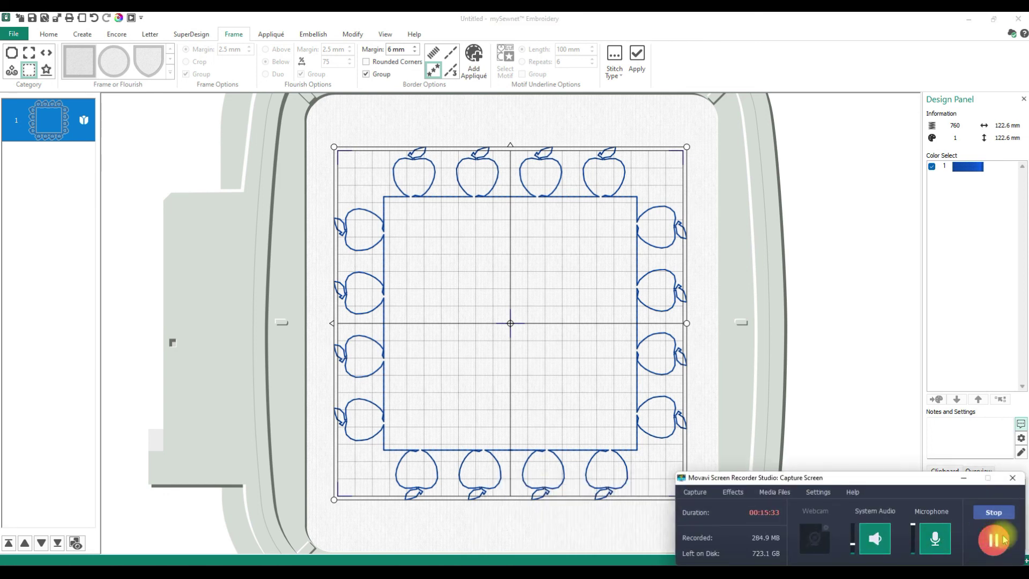